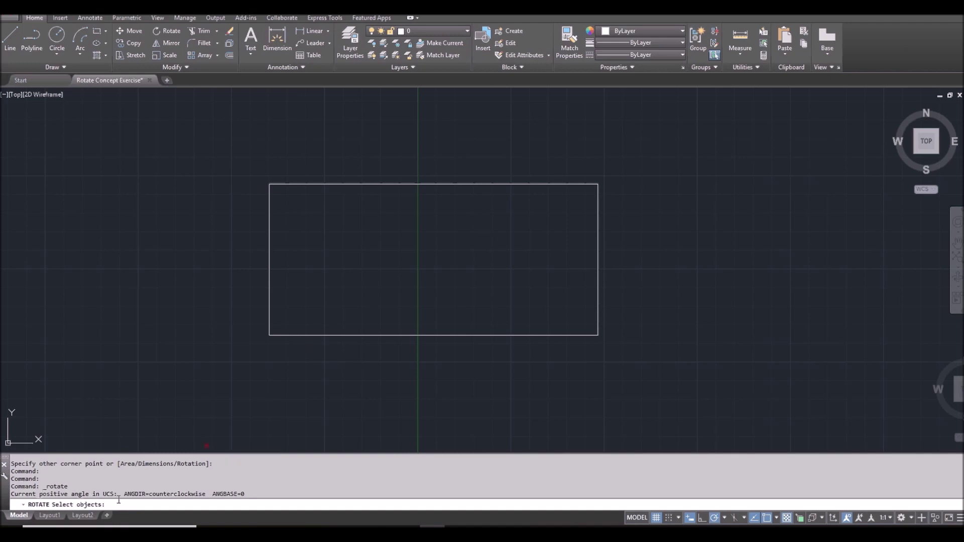
# Rotate the rectangle 20 degrees counterclockwise about its lower-left corner.
pyautogui.click(380, 335)
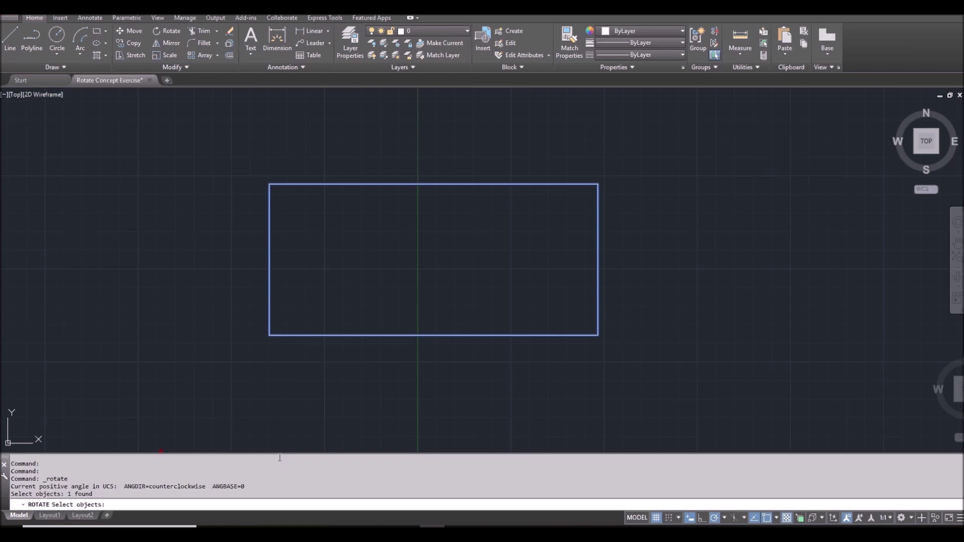
pyautogui.press('Return')
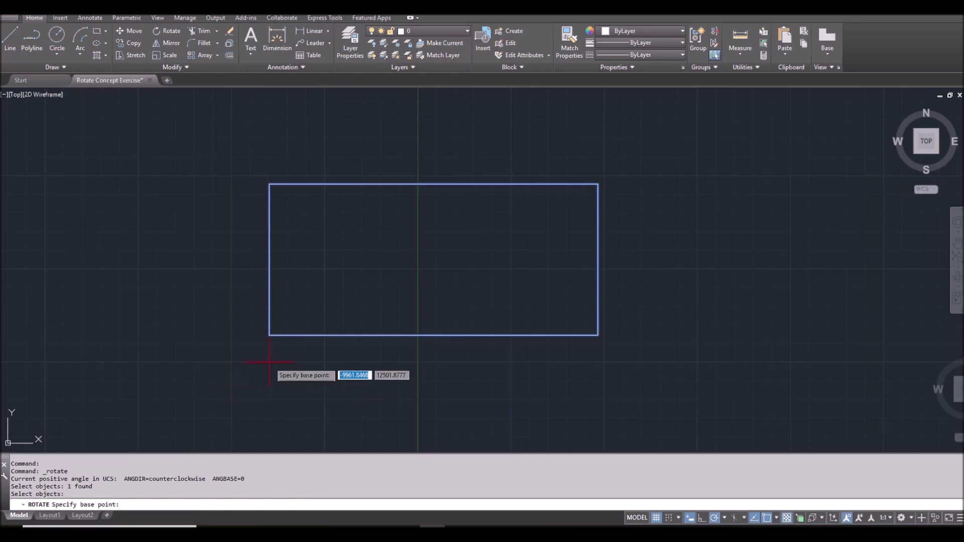
pyautogui.click(269, 334)
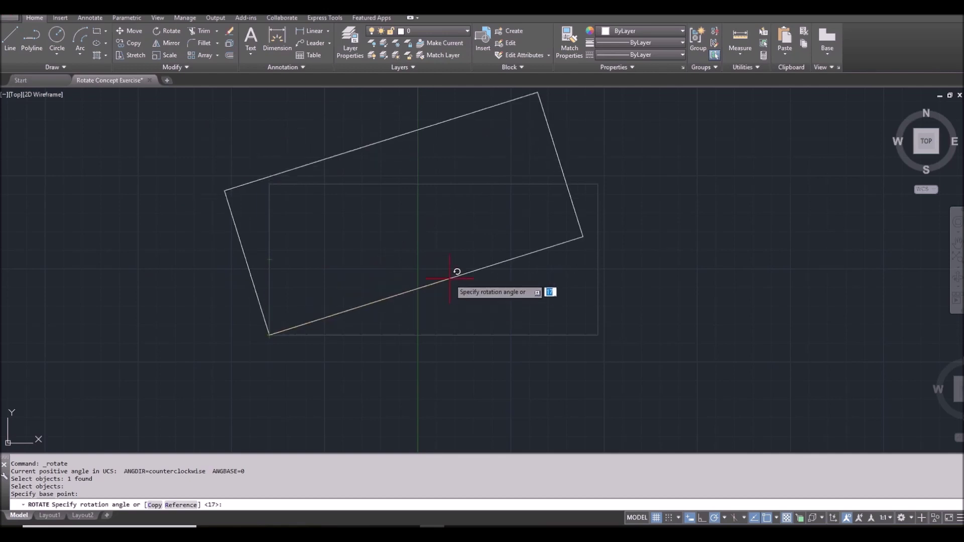
pyautogui.write('20')
pyautogui.press('Return')
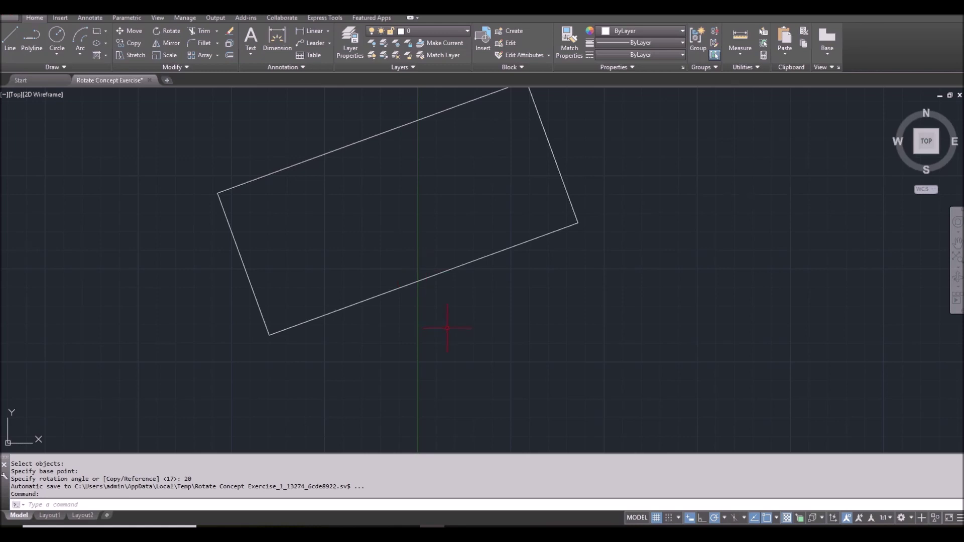
# Rotate the previously selected rectangle by -20 degrees about the same lower corner.
pyautogui.press('Return')
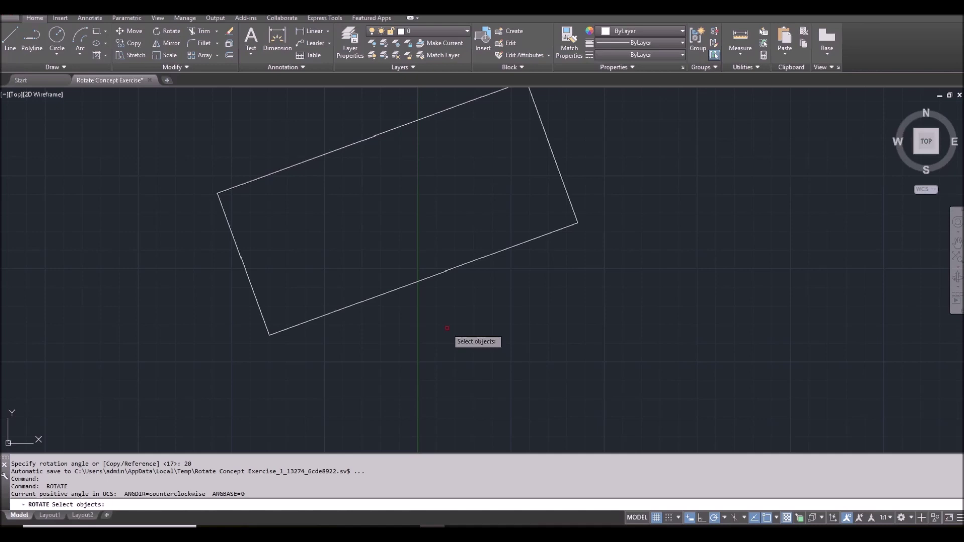
pyautogui.write('p')
pyautogui.press('Return')
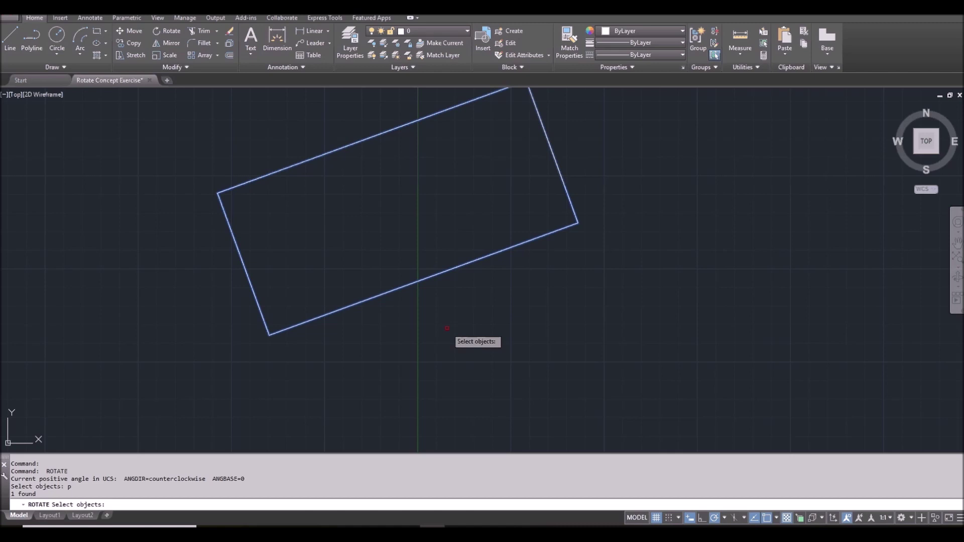
pyautogui.press('Return')
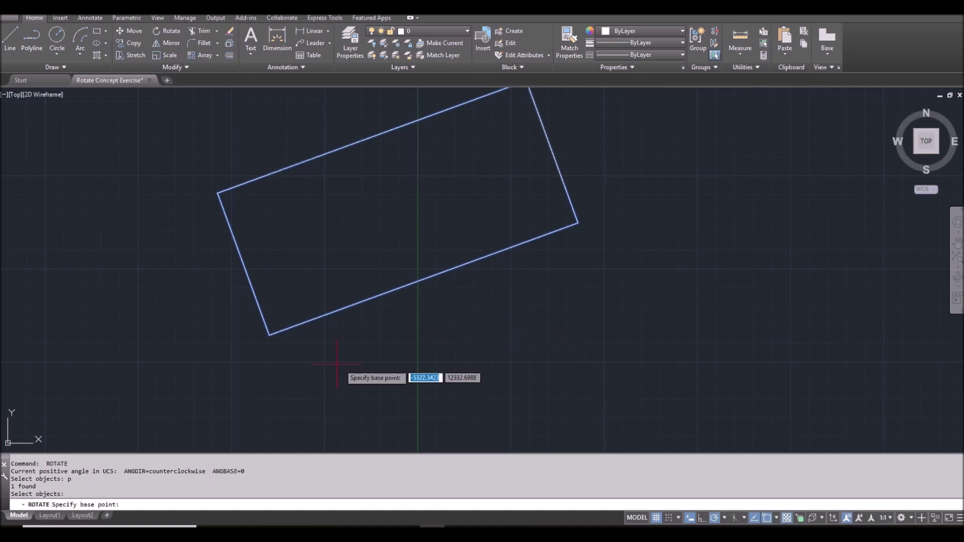
pyautogui.click(269, 334)
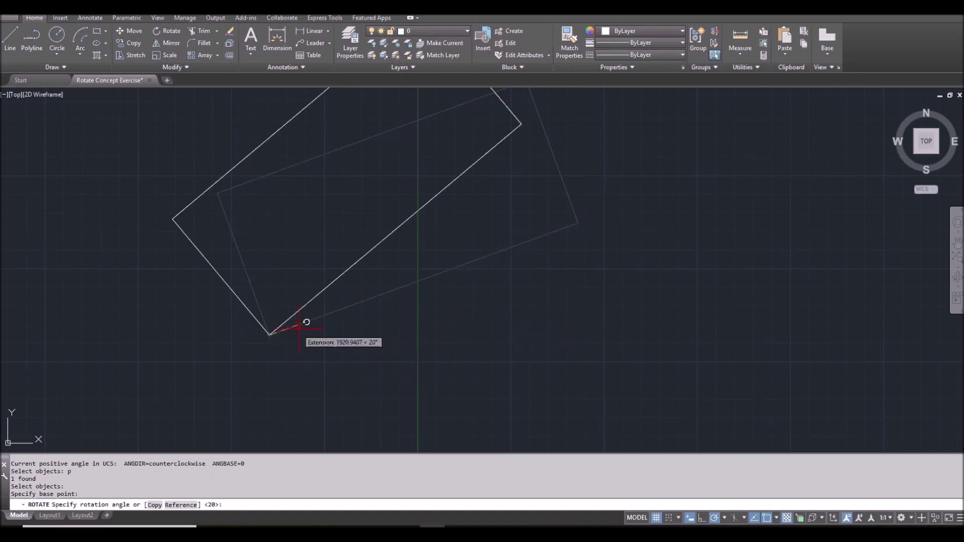
pyautogui.write('-20')
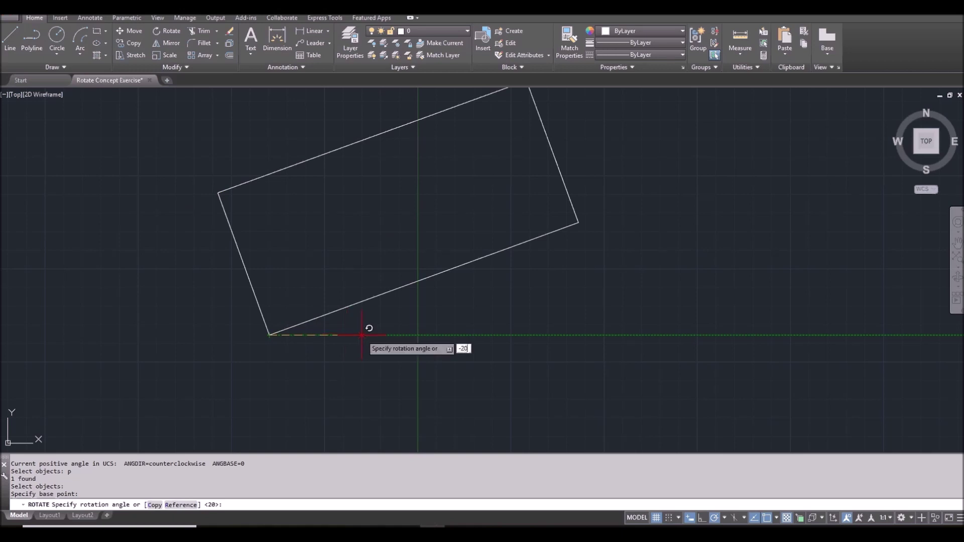
pyautogui.press('Return')
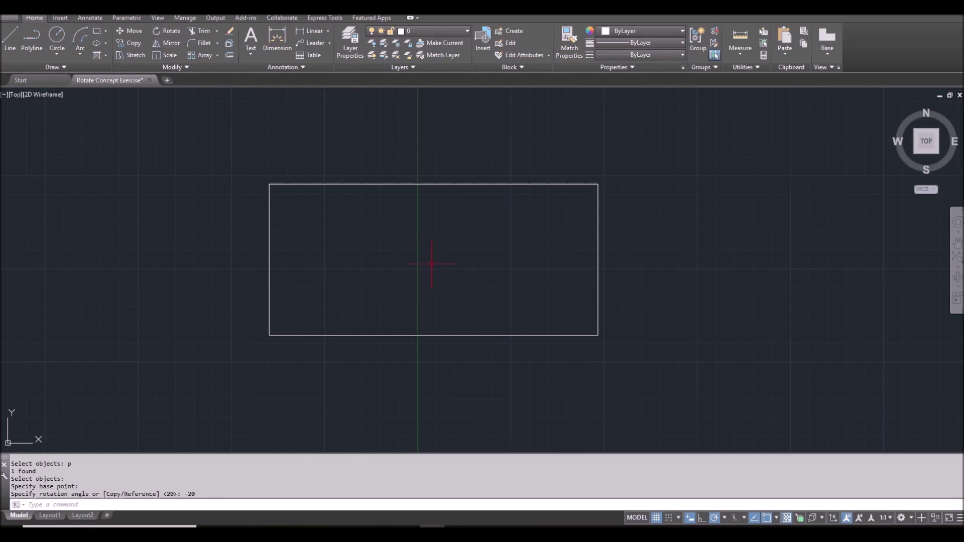
pyautogui.write('ro')
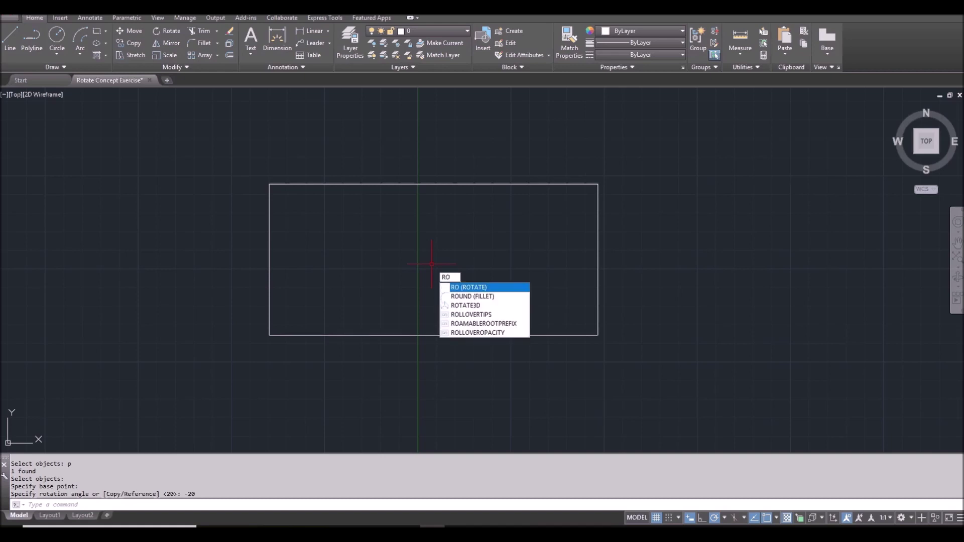
pyautogui.press('Return')
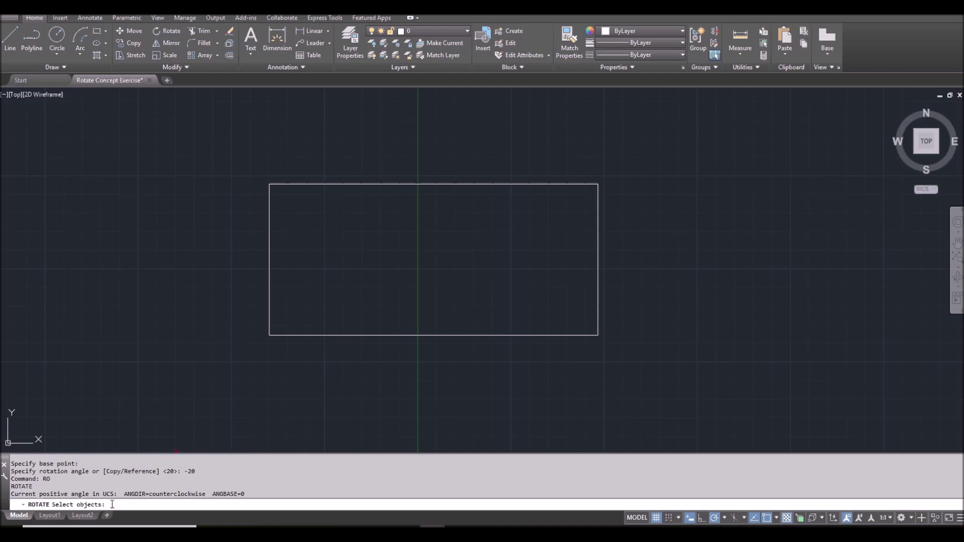
pyautogui.press('Escape')
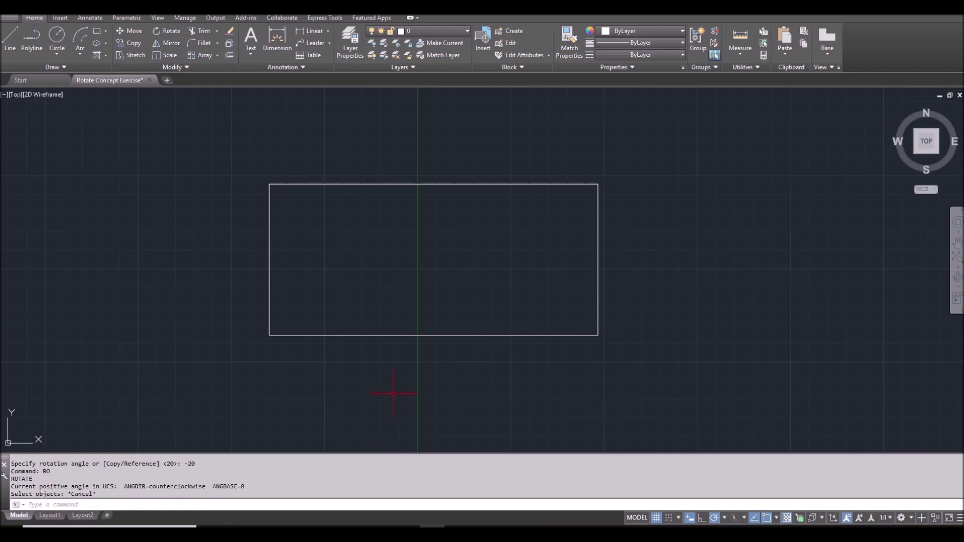
pyautogui.press('Escape')
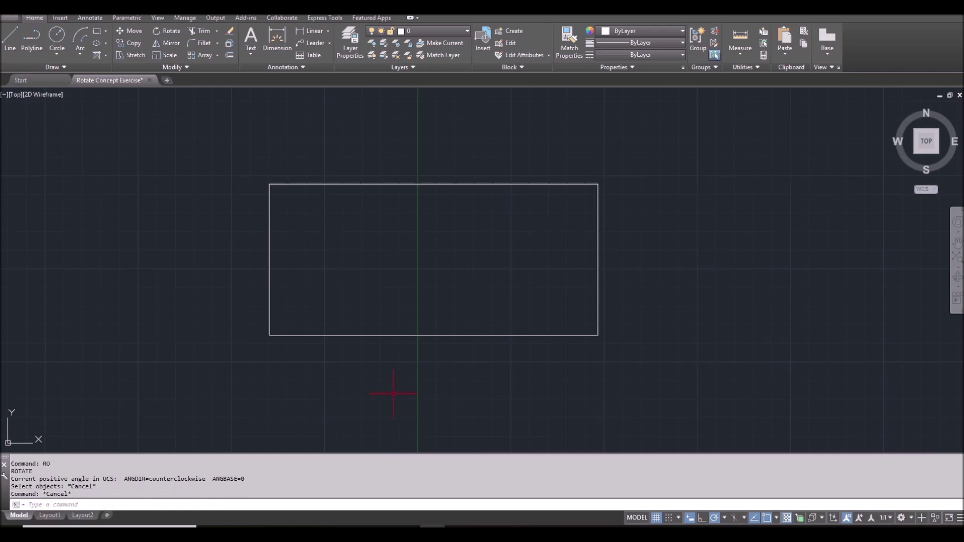
pyautogui.click(120, 505)
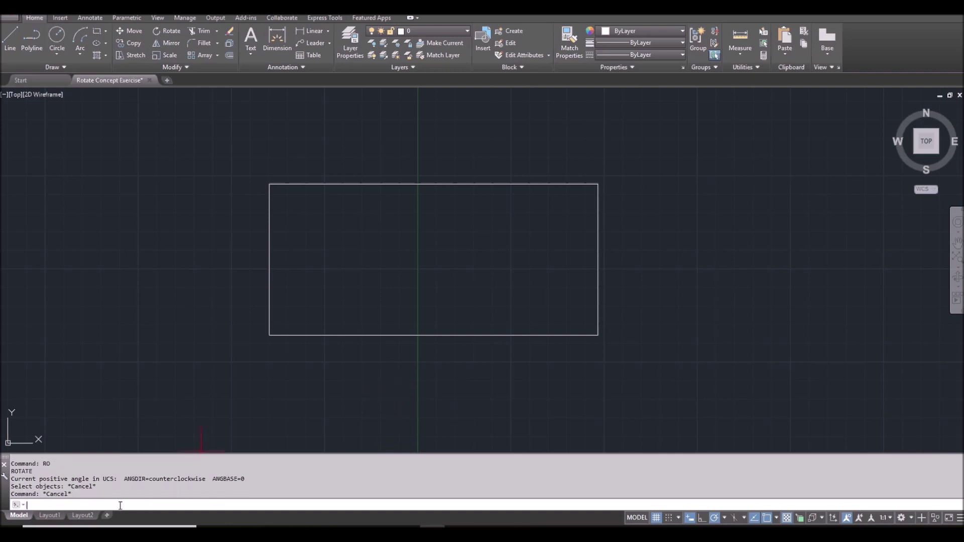
pyautogui.write('ro')
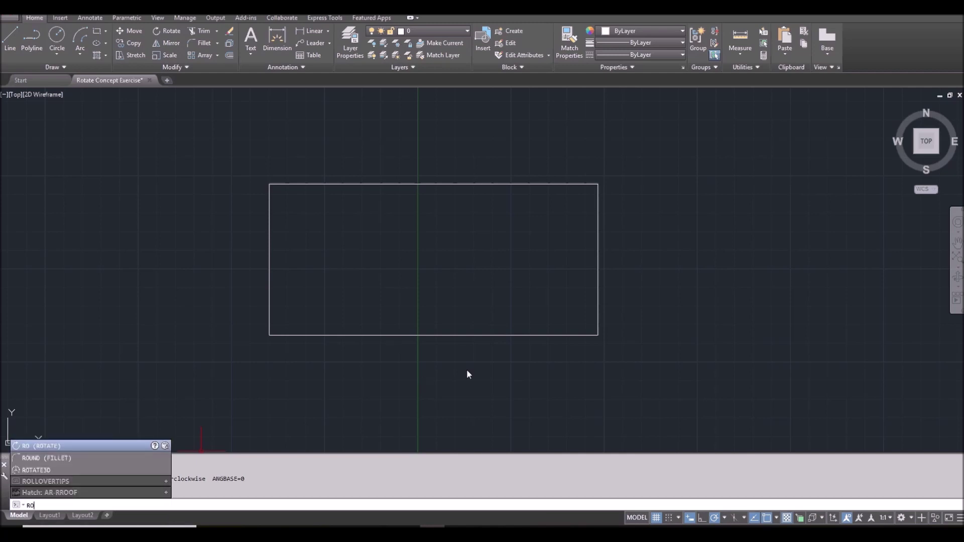
pyautogui.press('Down')
pyautogui.press('Down')
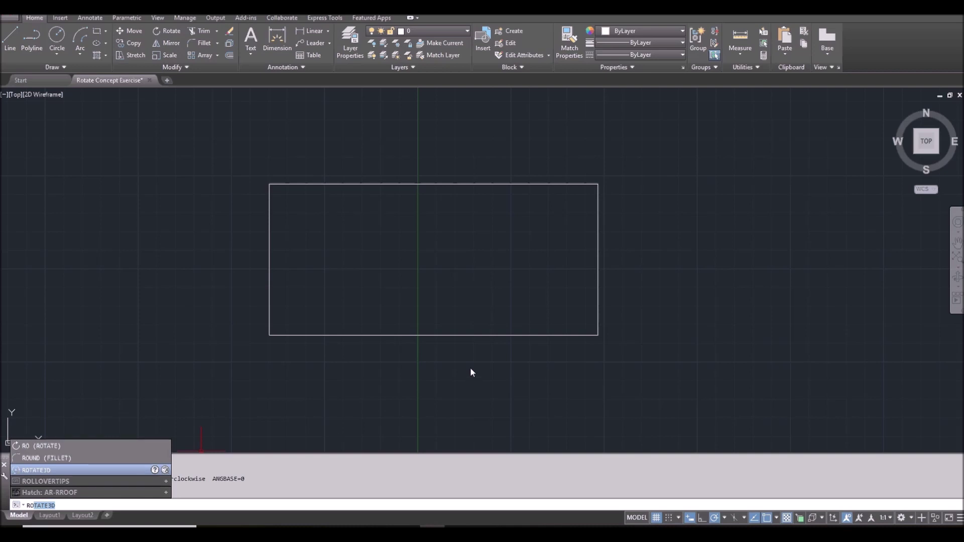
pyautogui.press('Escape')
pyautogui.press('Escape')
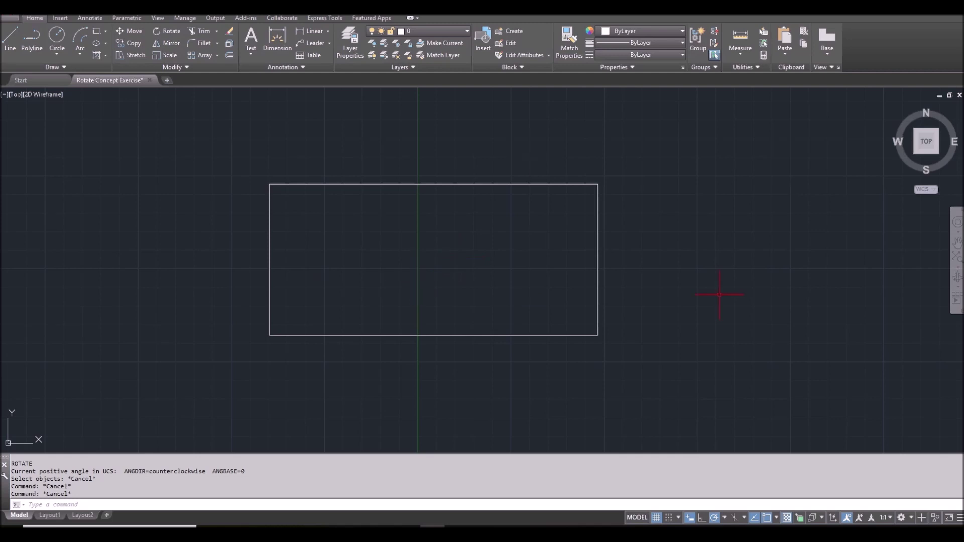
# Try to rotate the rectangle about the midpoint of its upper edge.
pyautogui.write('RO')
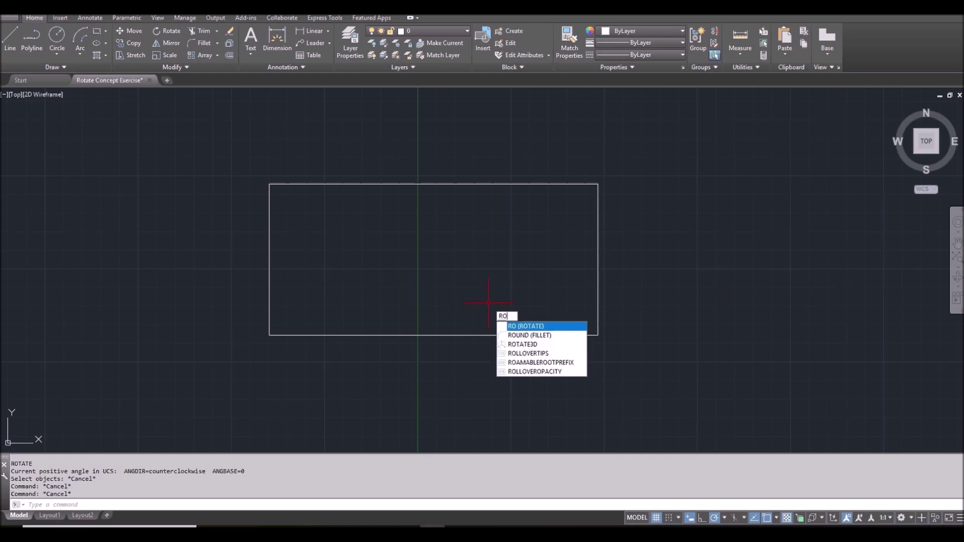
pyautogui.press('Return')
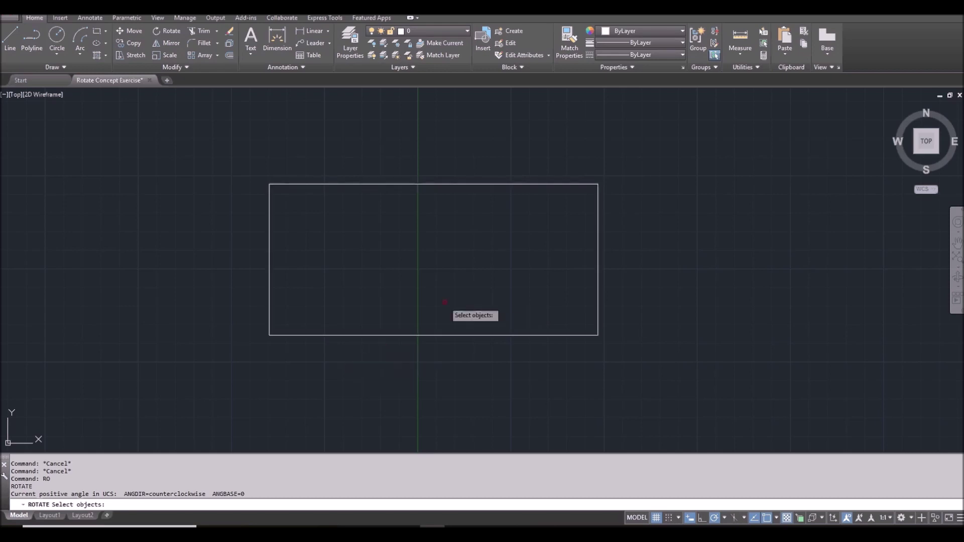
pyautogui.click(485, 334)
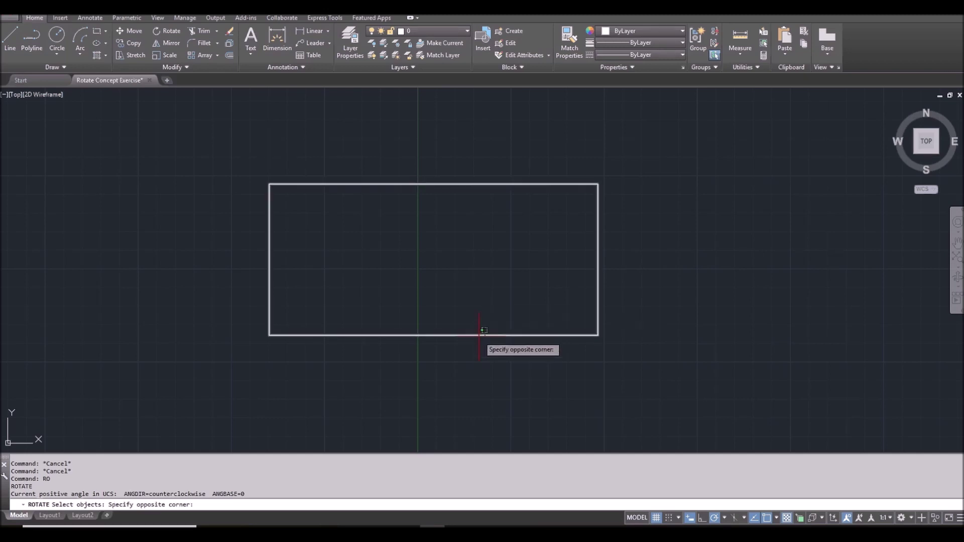
pyautogui.click(483, 330)
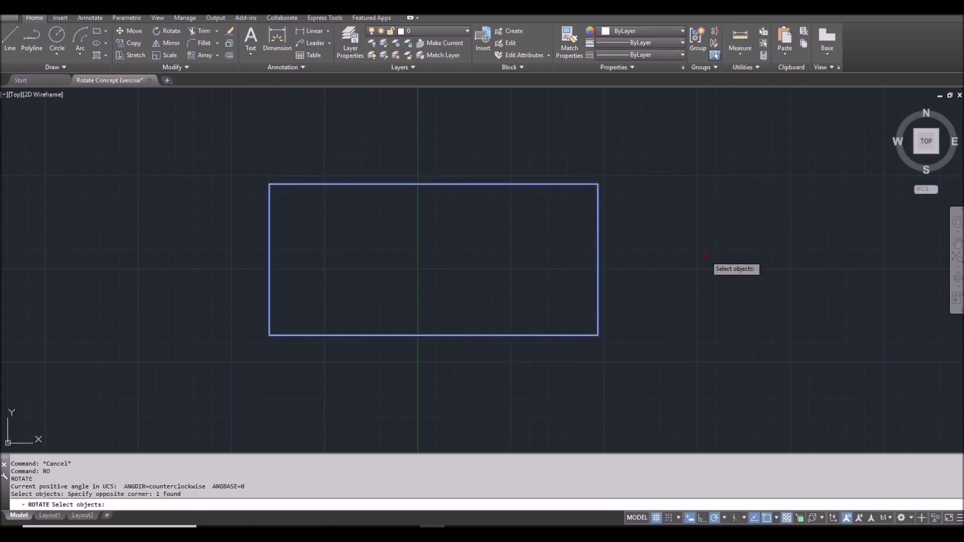
pyautogui.press('Return')
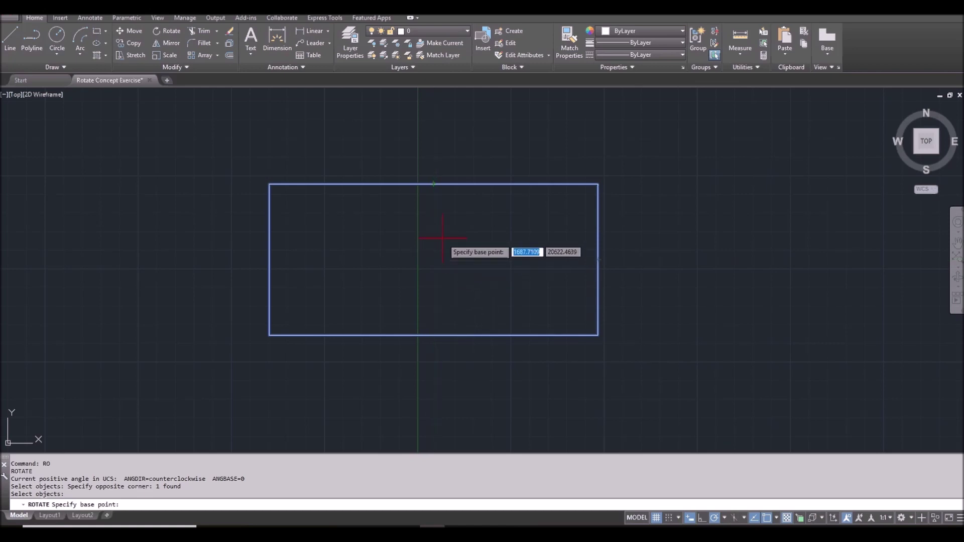
pyautogui.click(434, 184)
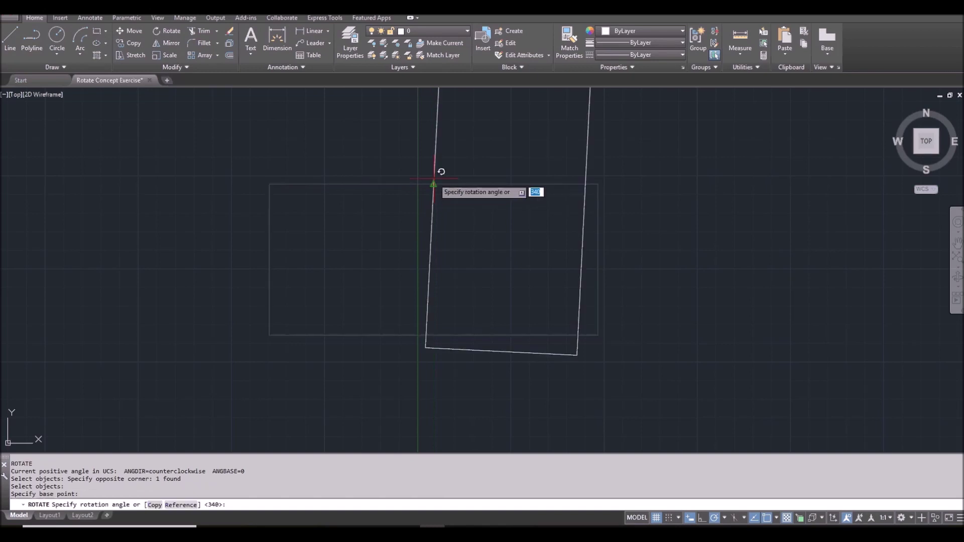
pyautogui.press('Escape')
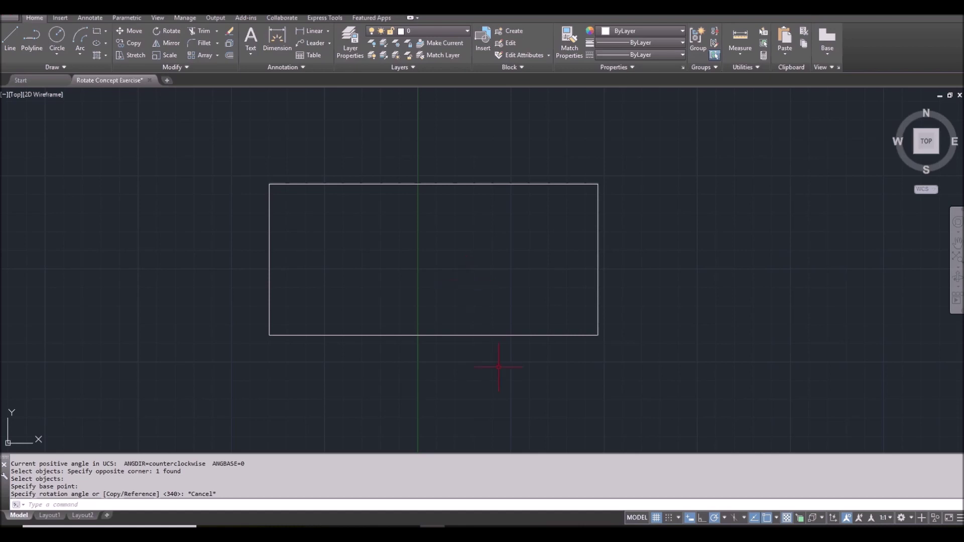
# Rotate the rectangle 30 degrees about its center, located by tracking from the midpoints of its upper and right edges.
pyautogui.click(495, 335)
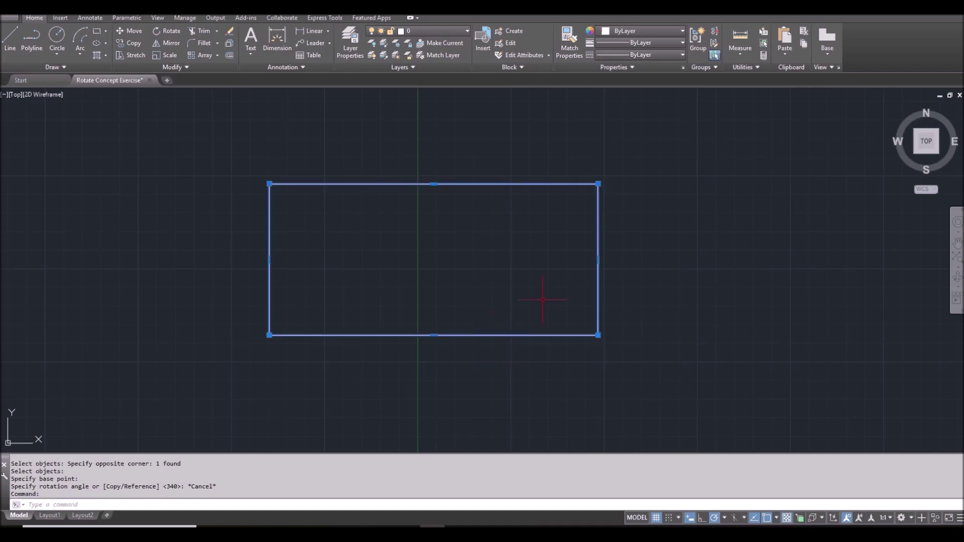
pyautogui.write('RO')
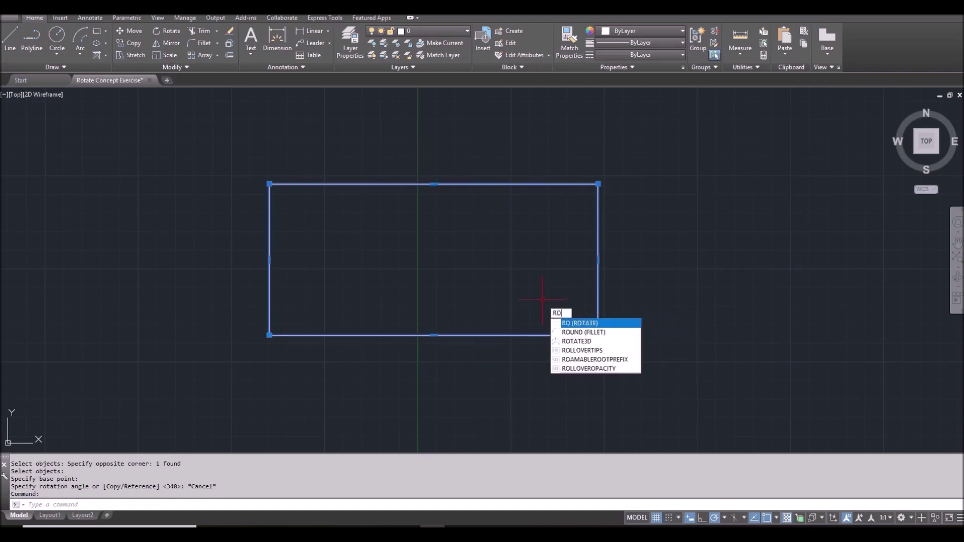
pyautogui.press('Return')
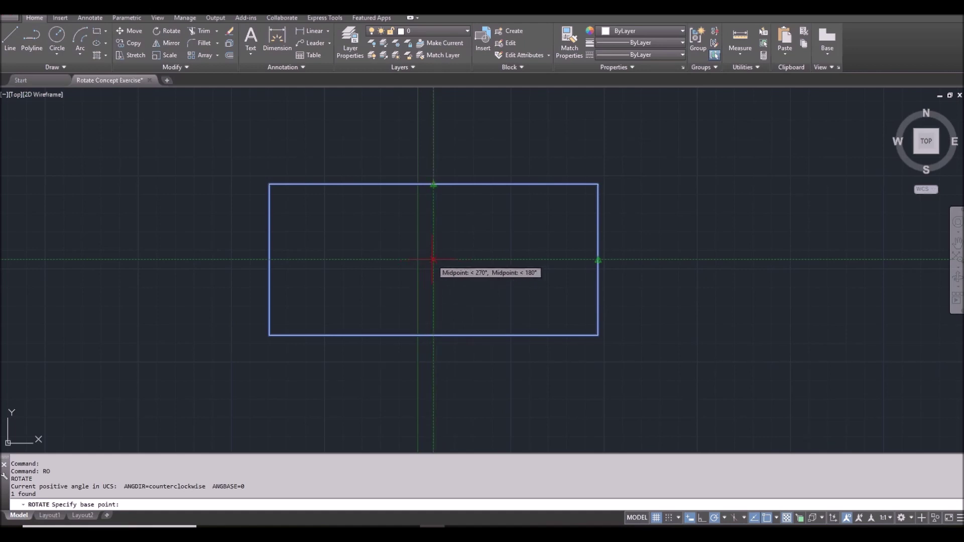
pyautogui.click(433, 260)
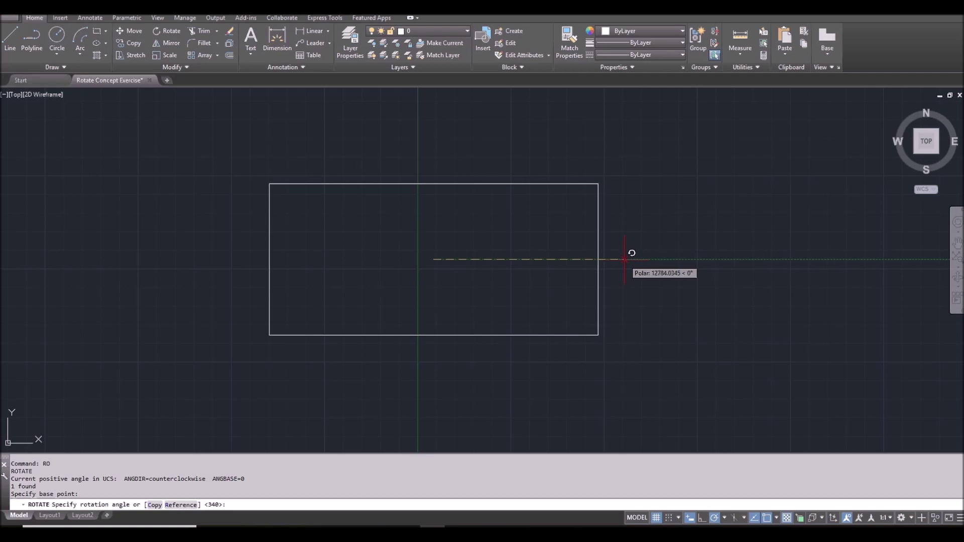
pyautogui.write('30')
pyautogui.press('Return')
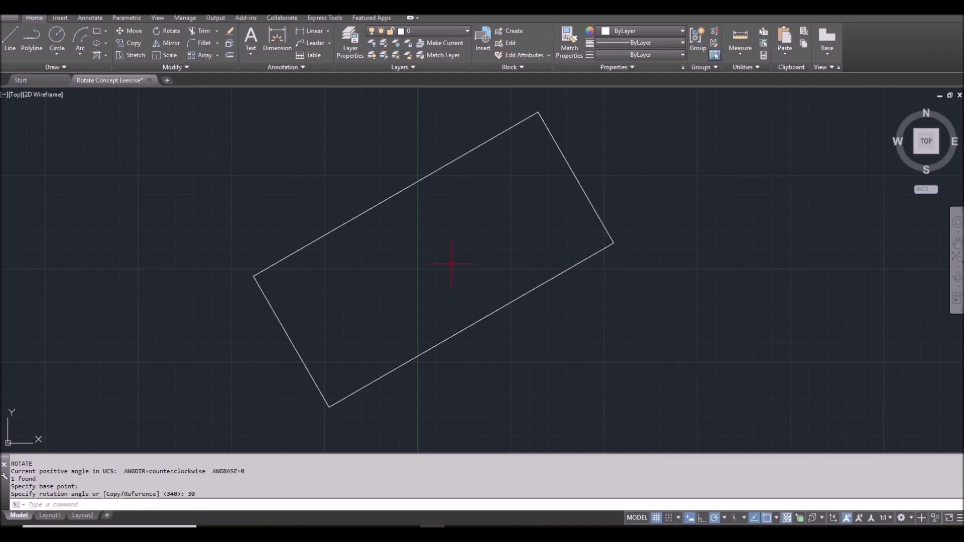
# Start the Rotate command on the rectangle selected with a crossing window, and turn on Ortho mode.
pyautogui.scroll(-3, 452, 264)
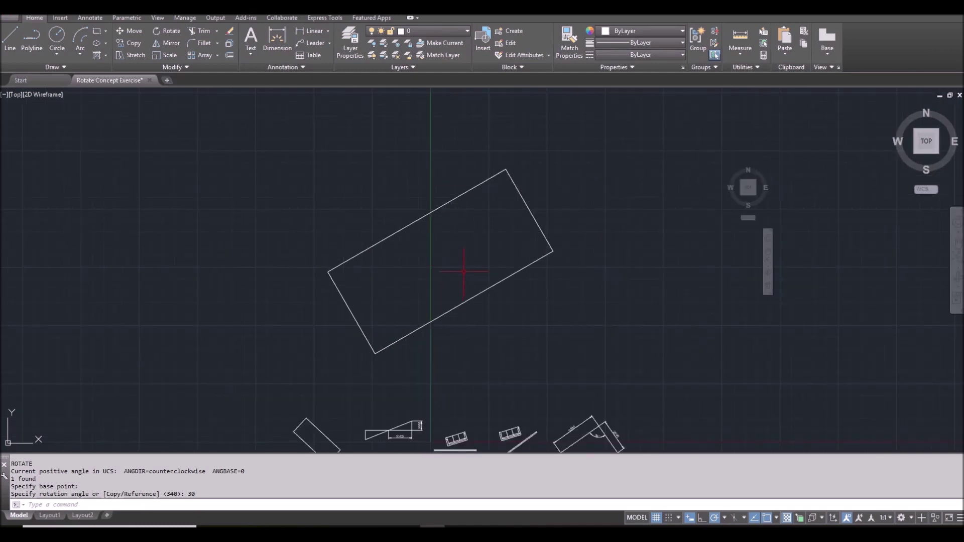
pyautogui.scroll(2, 463, 273)
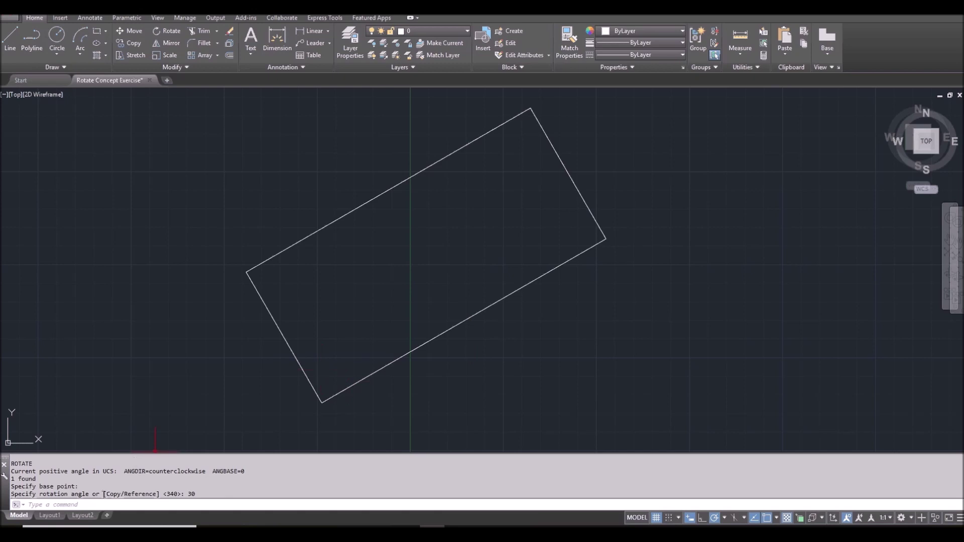
pyautogui.moveTo(107, 492); pyautogui.dragTo(156, 493)
pyautogui.click(535, 320)
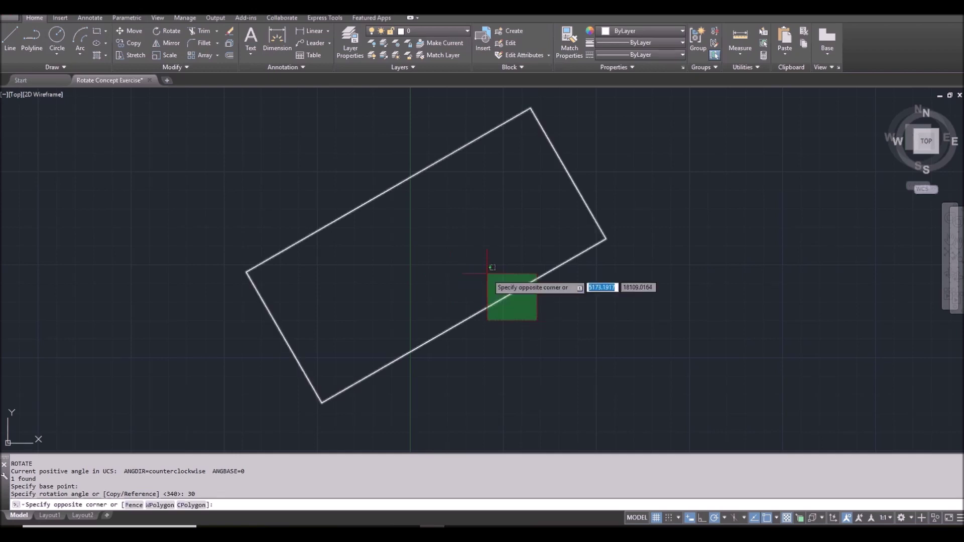
pyautogui.click(485, 272)
pyautogui.write('RO')
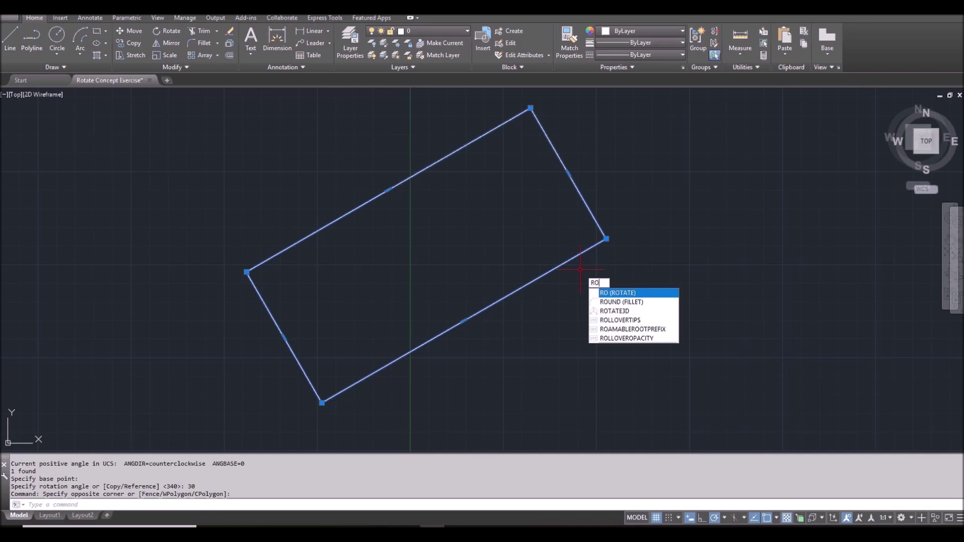
pyautogui.press('Return')
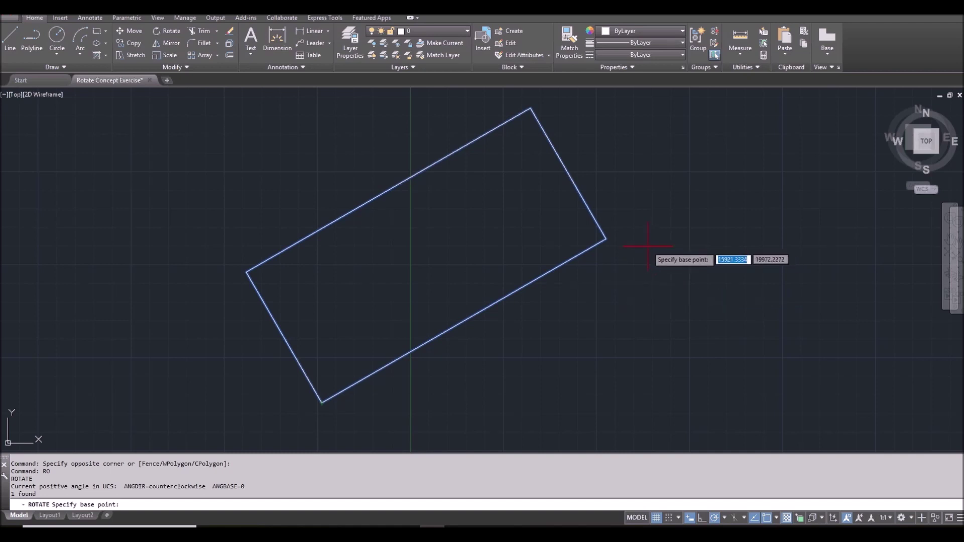
pyautogui.press('F8')
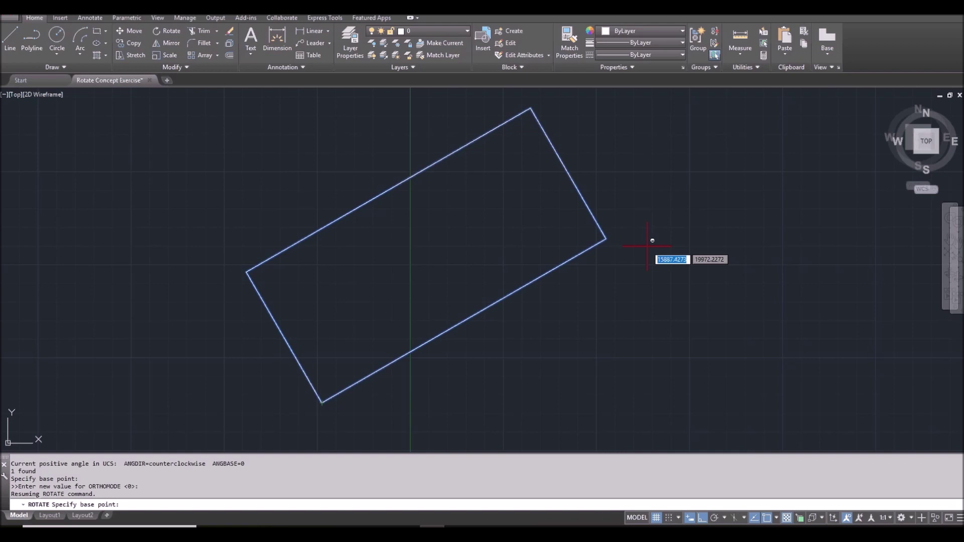
pyautogui.keyDown('shift'); pyautogui.rightClick(647, 247); pyautogui.keyUp('shift')
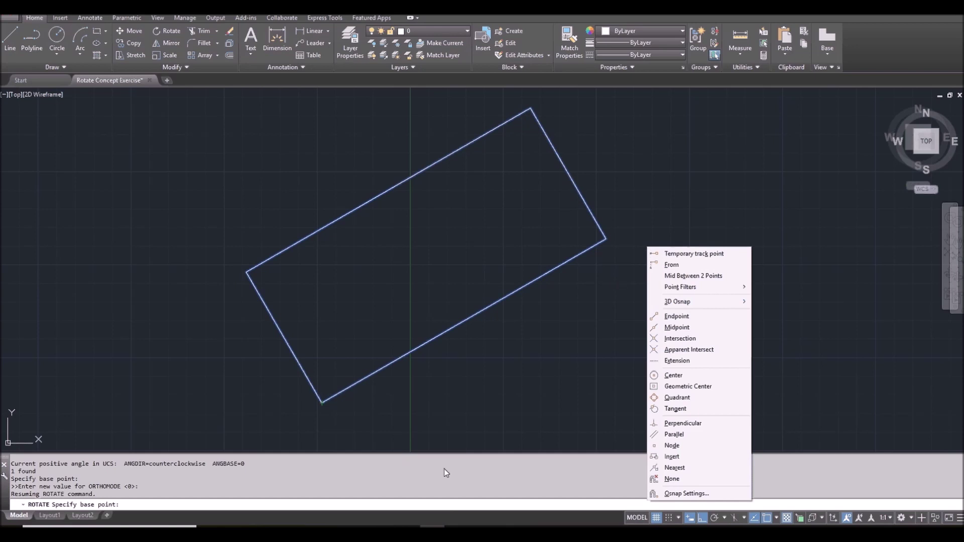
# Switch to Notepad, widen its window, write the note "shift+ right mouse button", and return to the drawing.
pyautogui.rightClick(309, 531)
pyautogui.click(301, 481)
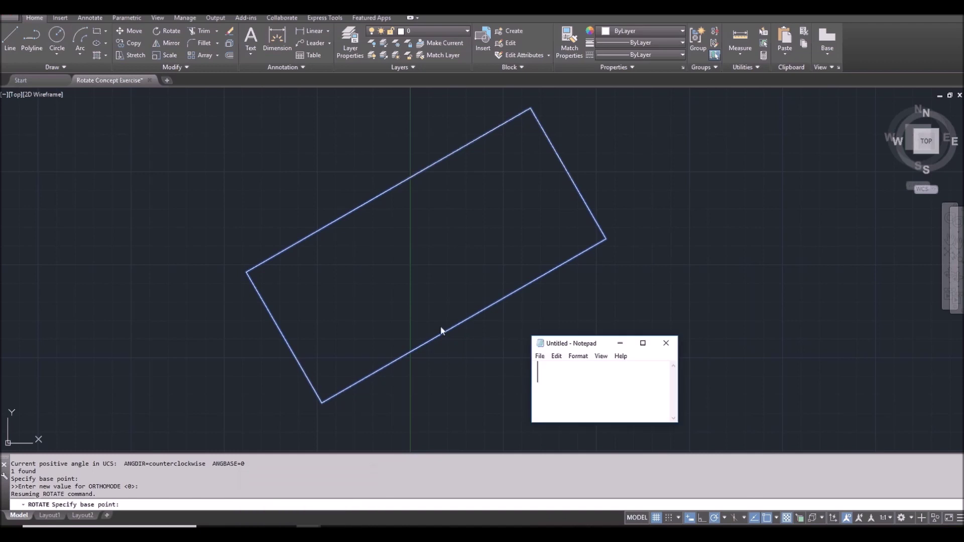
pyautogui.moveTo(529, 377); pyautogui.dragTo(363, 375)
pyautogui.write('shift')
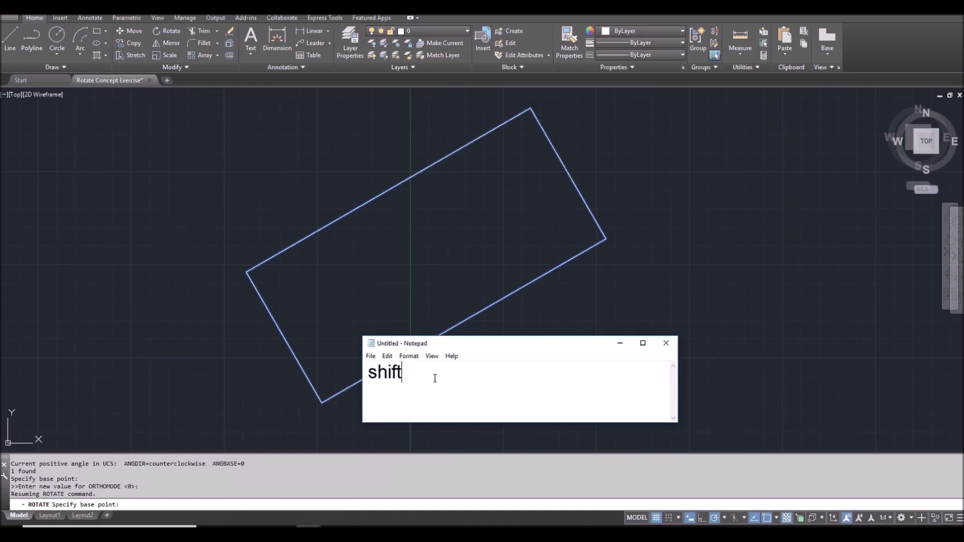
pyautogui.write('+ right mouse ')
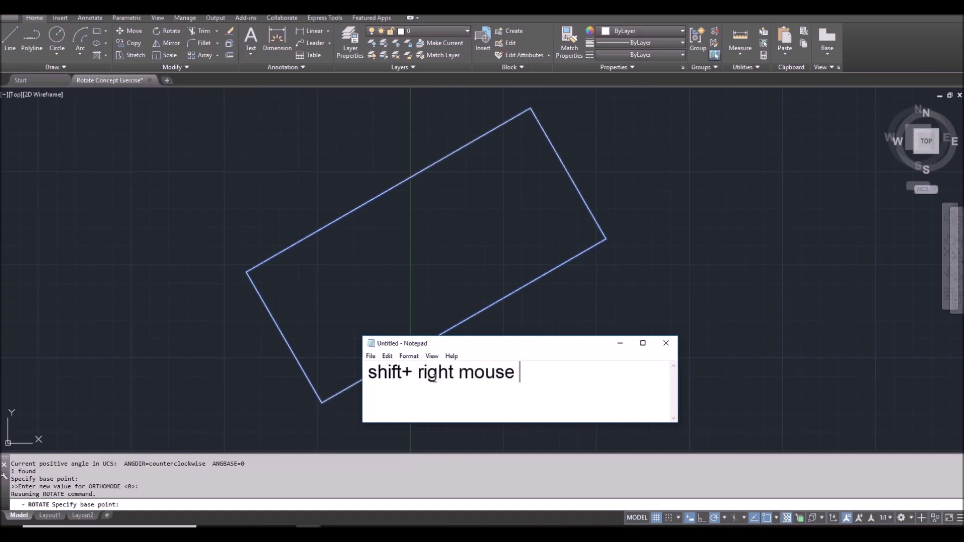
pyautogui.write('button')
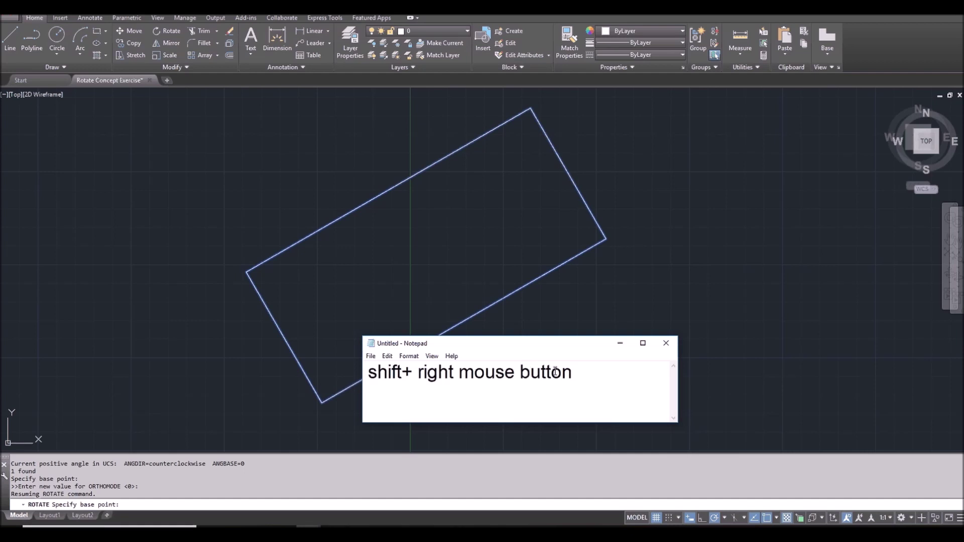
pyautogui.moveTo(572, 373); pyautogui.dragTo(326, 359)
pyautogui.click(620, 343)
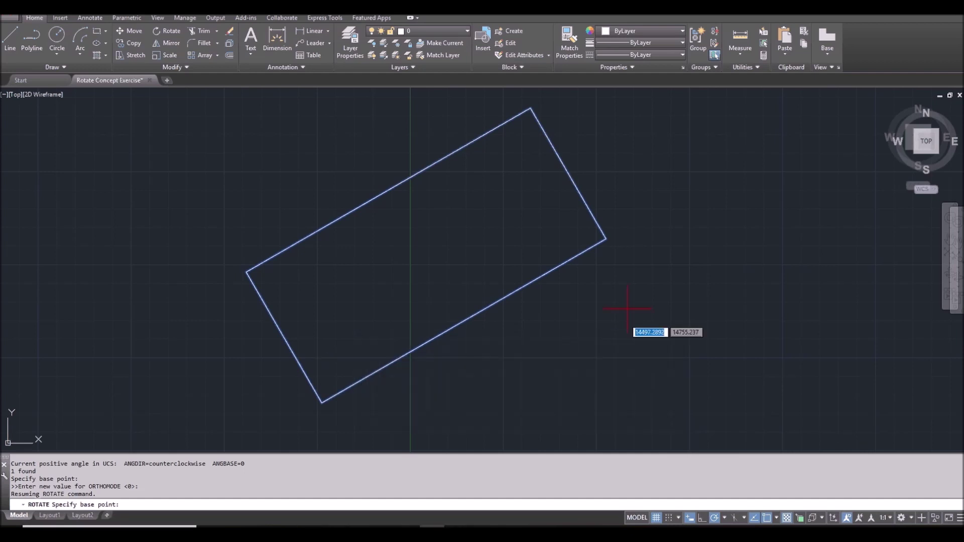
# Rotate a copy of the selected rectangle 15 degrees about its geometric center, keeping the original.
pyautogui.keyDown('shift'); pyautogui.rightClick(632, 269); pyautogui.keyUp('shift')
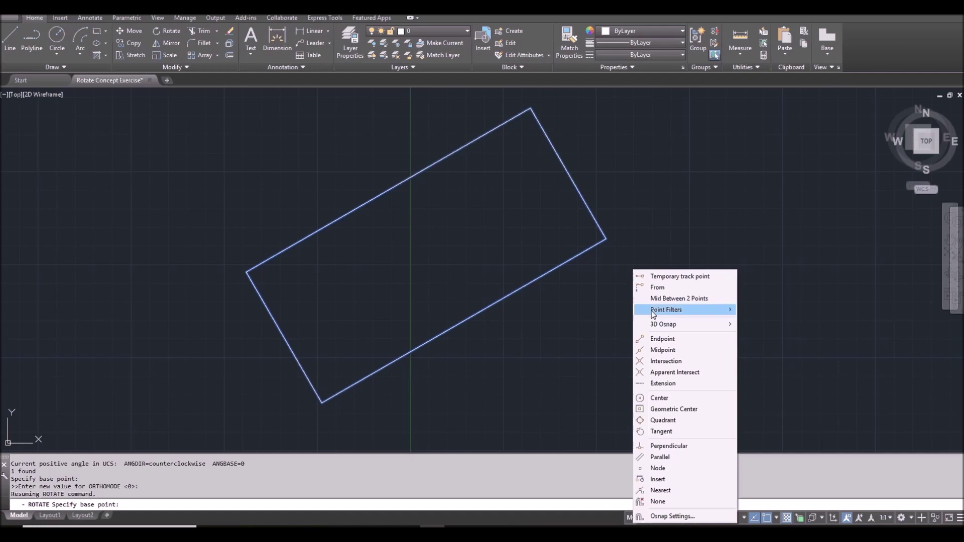
pyautogui.click(676, 409)
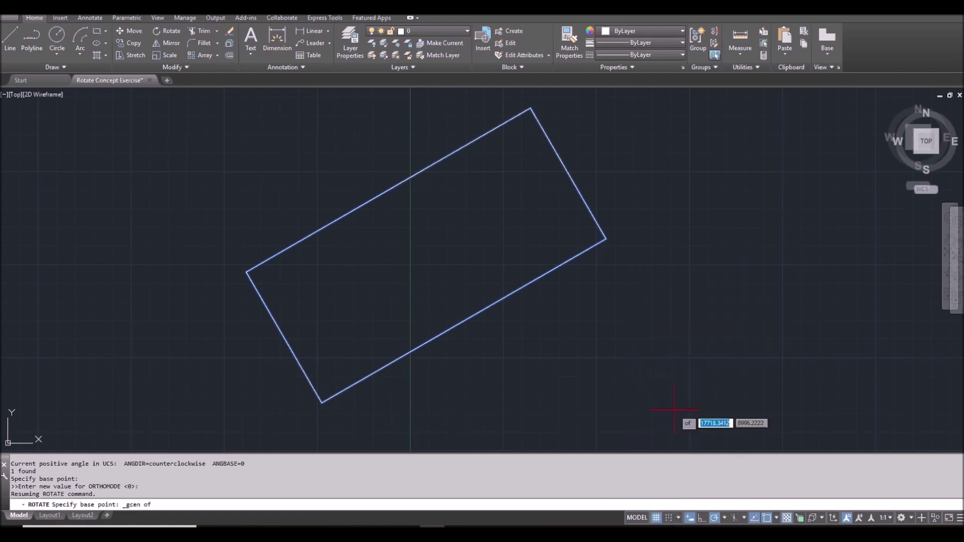
pyautogui.click(549, 275)
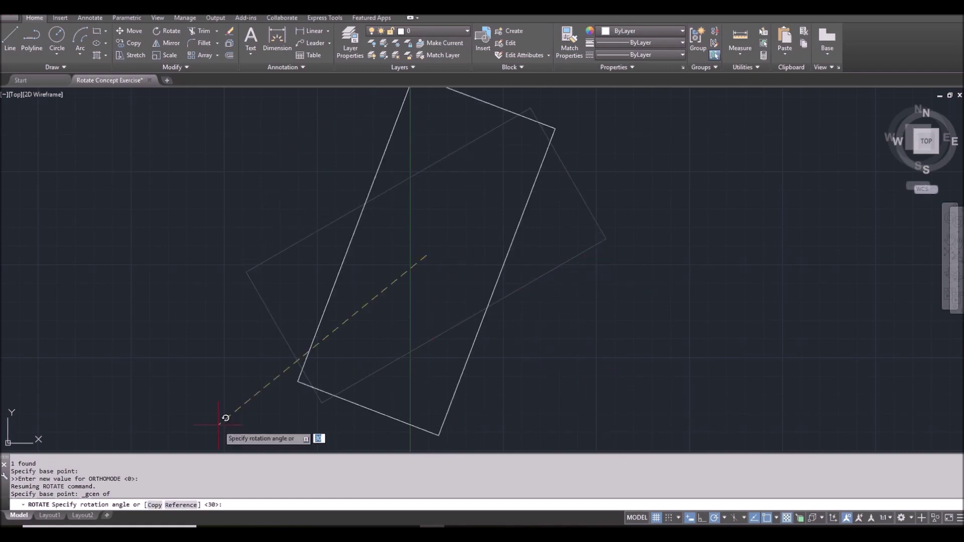
pyautogui.click(154, 505)
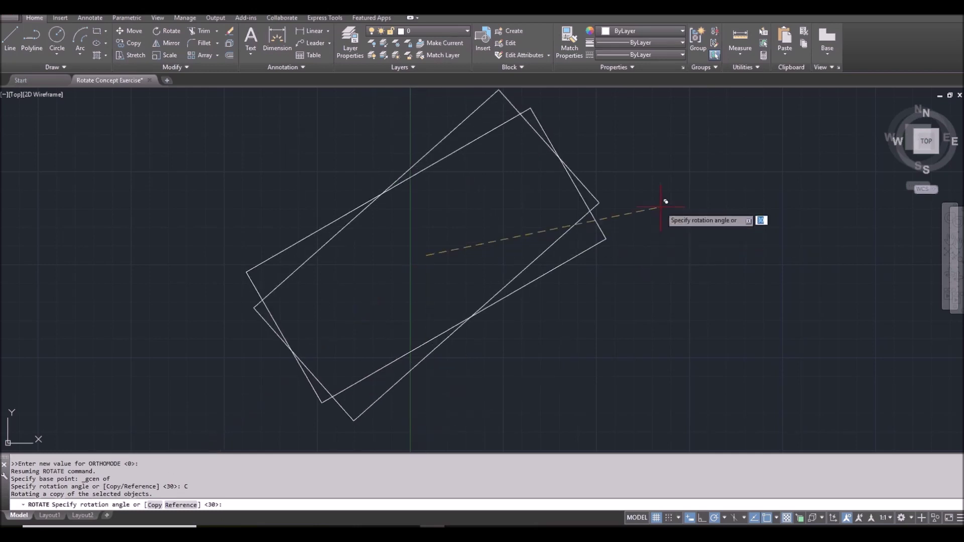
pyautogui.write('1')
pyautogui.write('5')
pyautogui.press('Return')
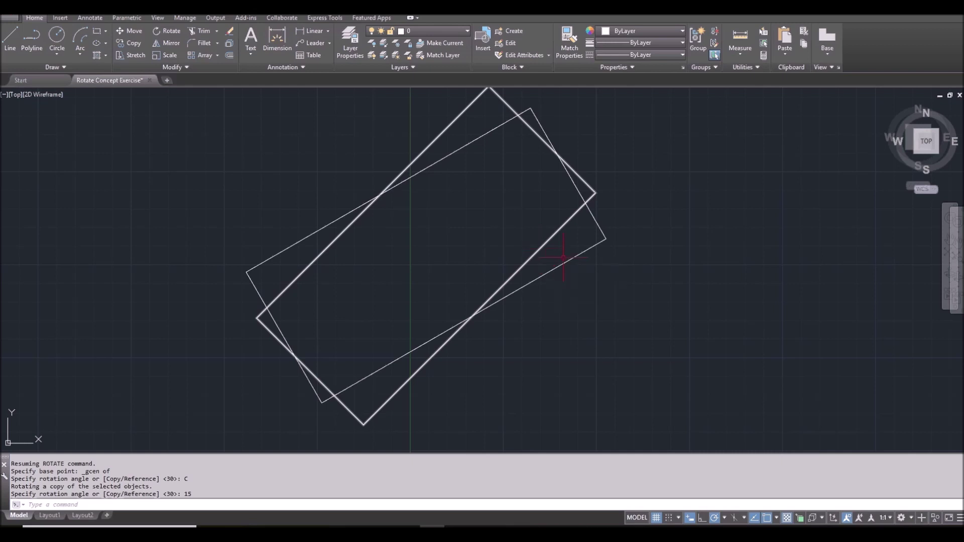
# Erase the rotated copy of the rectangle.
pyautogui.click(544, 245)
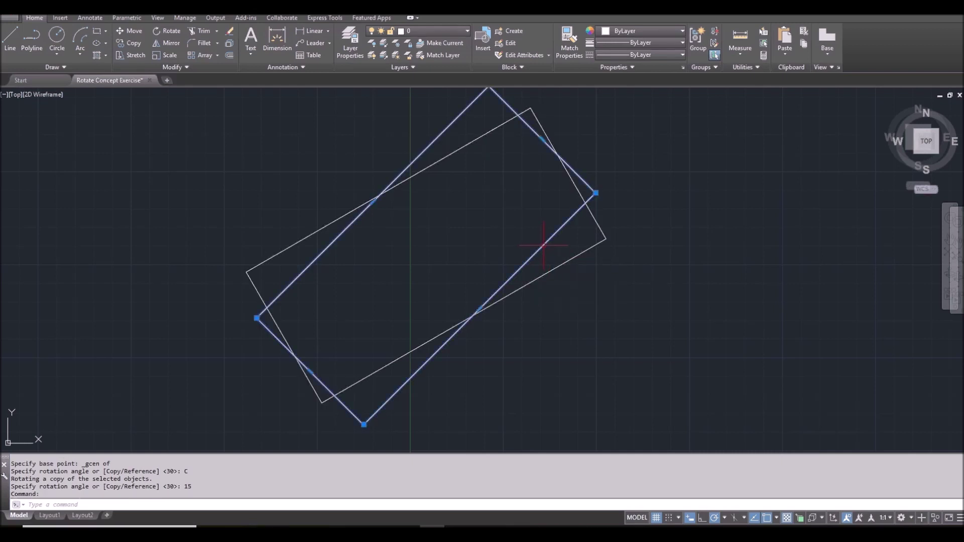
pyautogui.write('E')
pyautogui.press('Return')
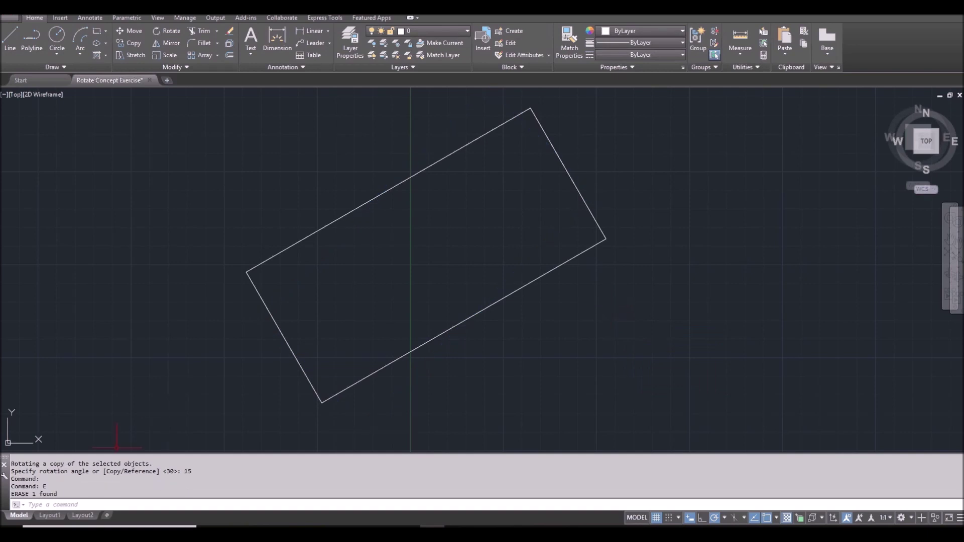
# Start rotating the rectangle, selected with a crossing window, using its lowest corner as the base point.
pyautogui.moveTo(125, 474); pyautogui.dragTo(153, 473)
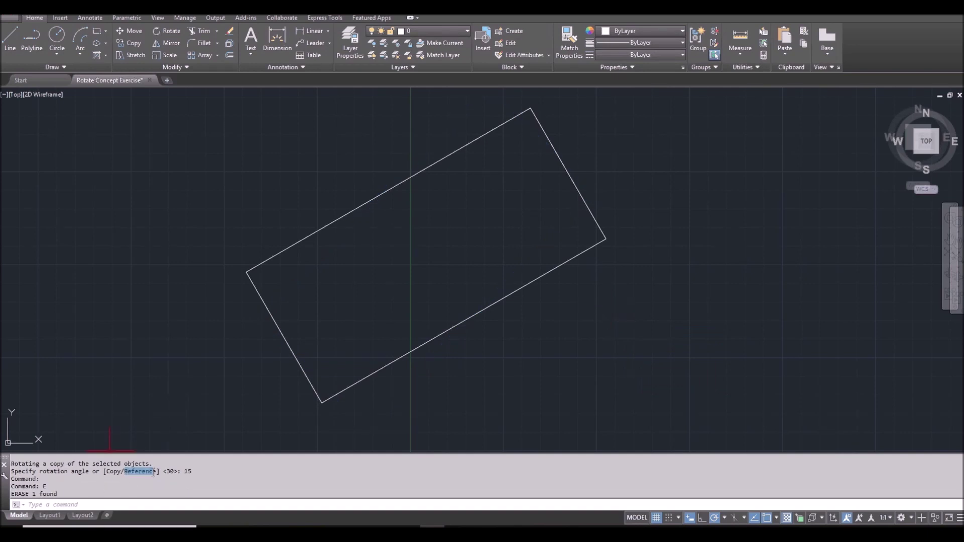
pyautogui.click(502, 377)
pyautogui.press('Escape')
pyautogui.click(528, 380)
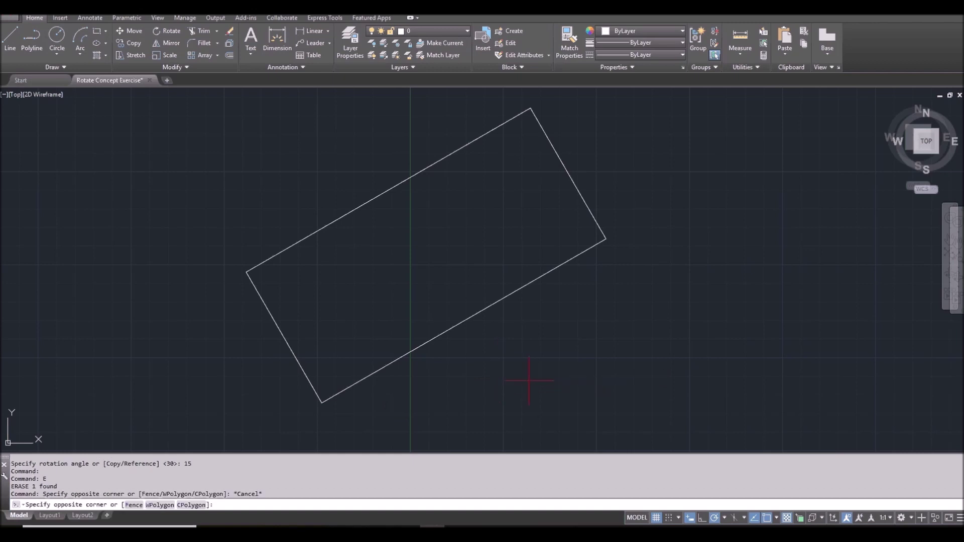
pyautogui.click(445, 288)
pyautogui.write('r')
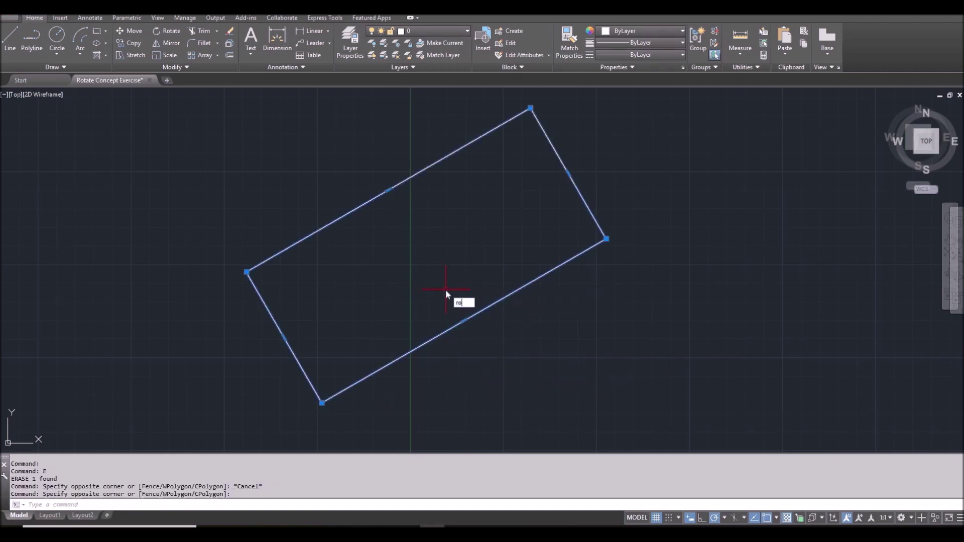
pyautogui.write('o')
pyautogui.press('Return')
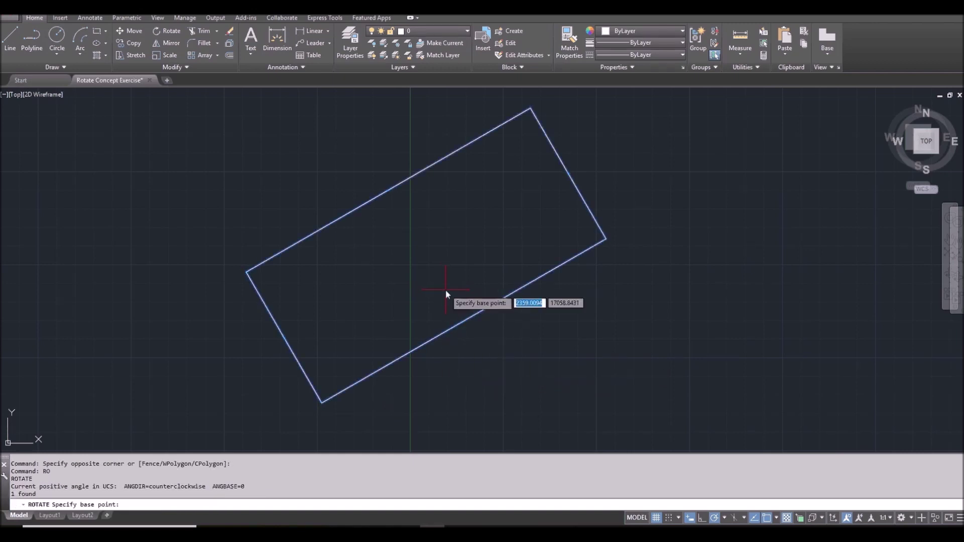
pyautogui.click(321, 402)
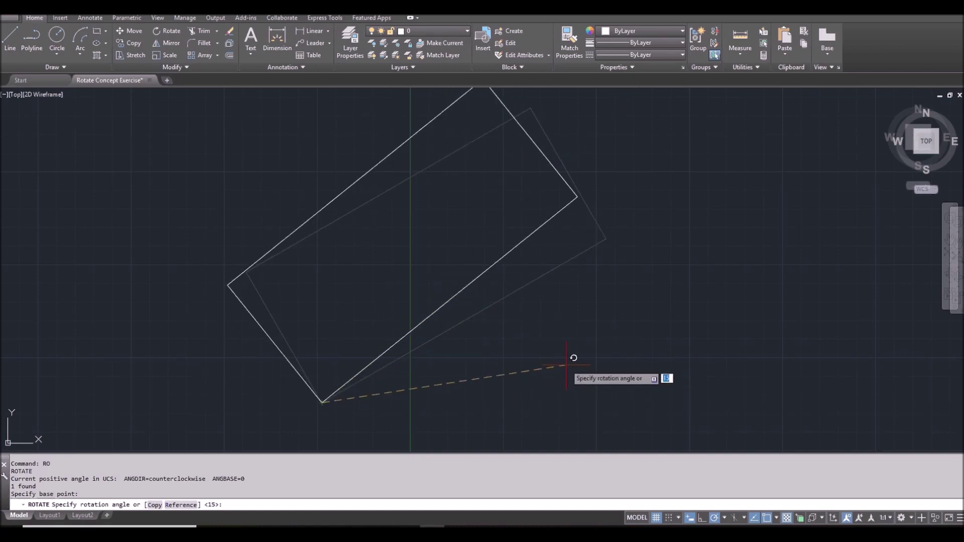
# Rotate by Reference, taking the rectangle's lower long edge from the base corner as the reference angle and 0 as the new angle.
pyautogui.scroll(-2, 561, 379)
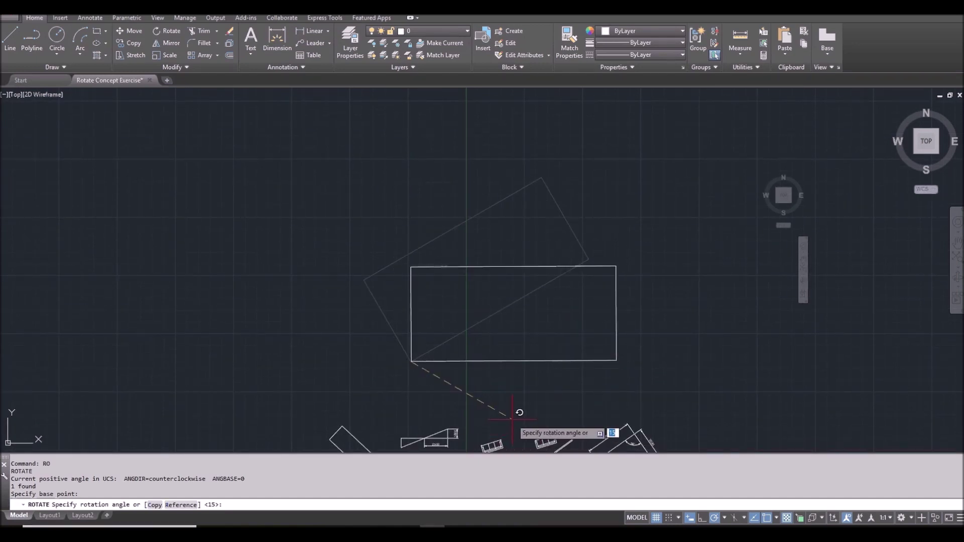
pyautogui.scroll(2, 512, 418)
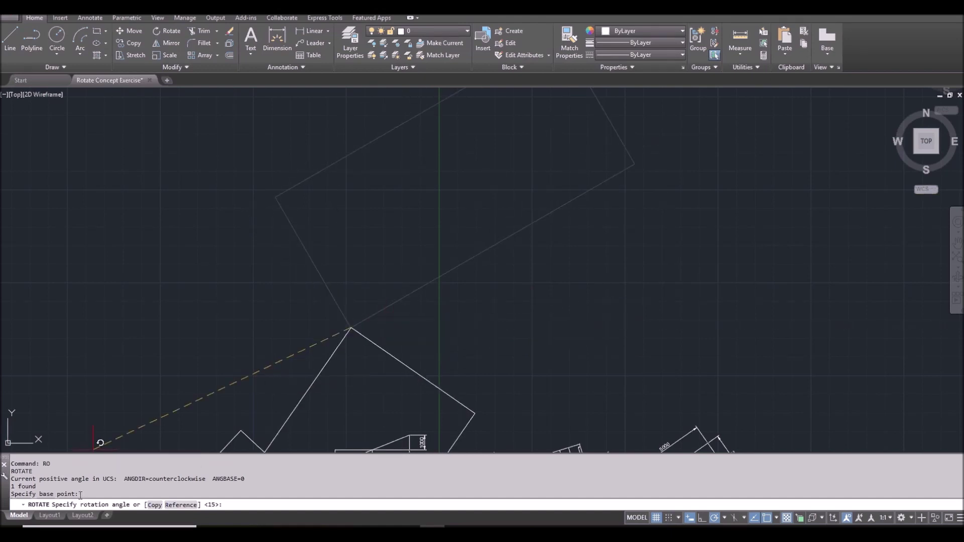
pyautogui.click(181, 505)
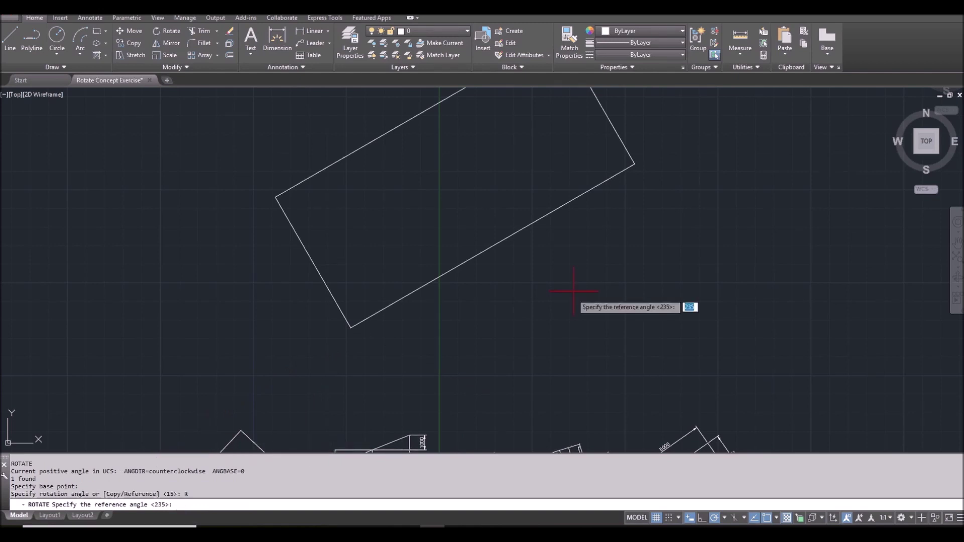
pyautogui.moveTo(575, 252)
pyautogui.mouseDown(button='middle')
pyautogui.moveTo(572, 299)
pyautogui.moveTo(608, 338)
pyautogui.mouseUp(button='middle')
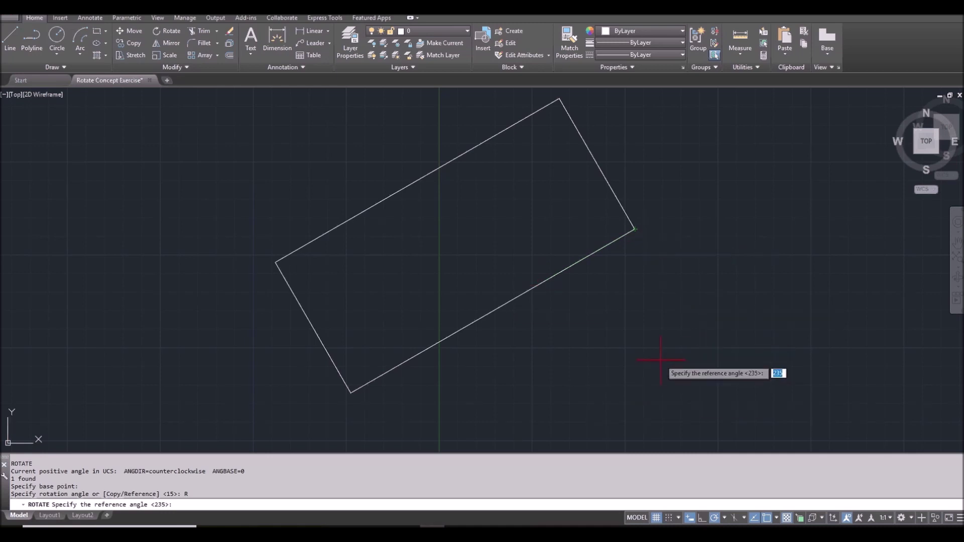
pyautogui.click(351, 393)
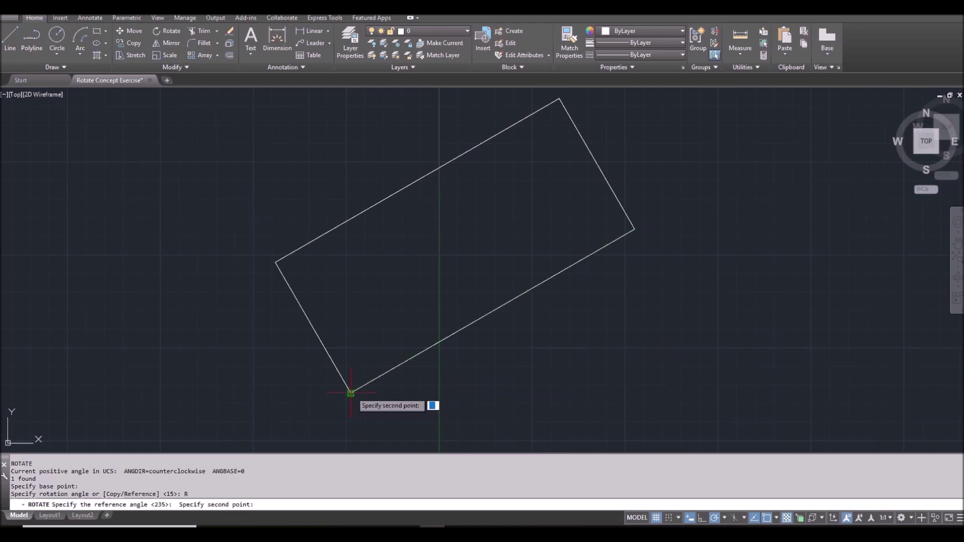
pyautogui.click(635, 229)
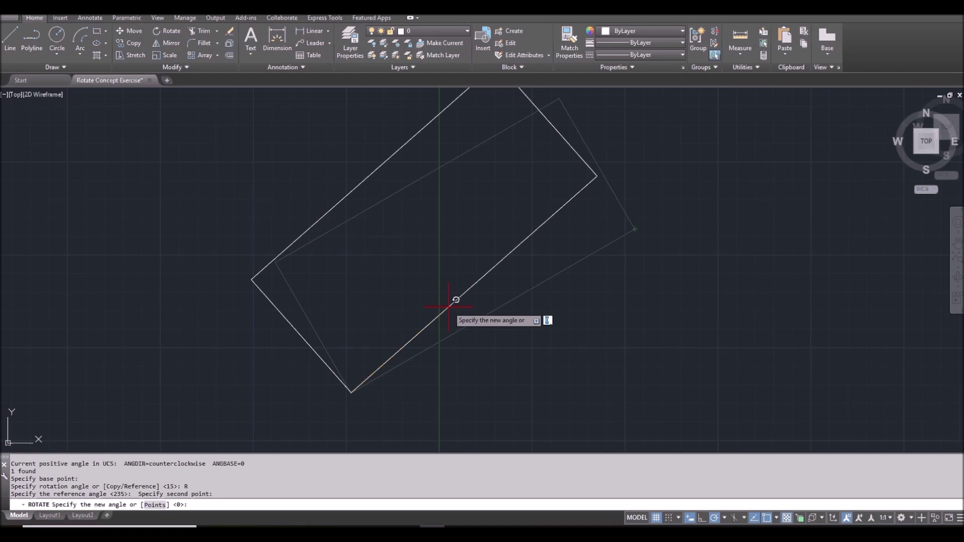
pyautogui.press('Return')
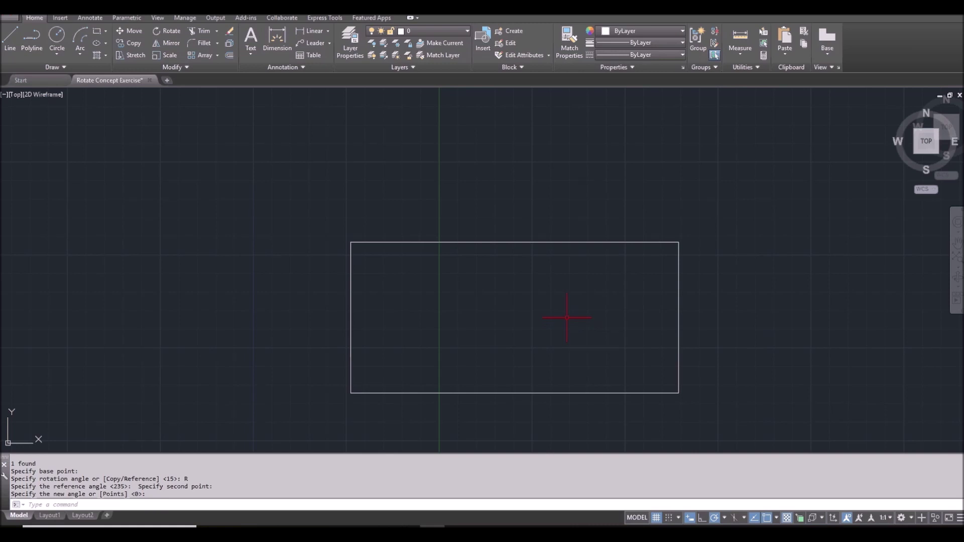
# Rotate the first exercise's tilted rectangle by -30 degrees about its geometric center.
pyautogui.scroll(-2, 566, 317)
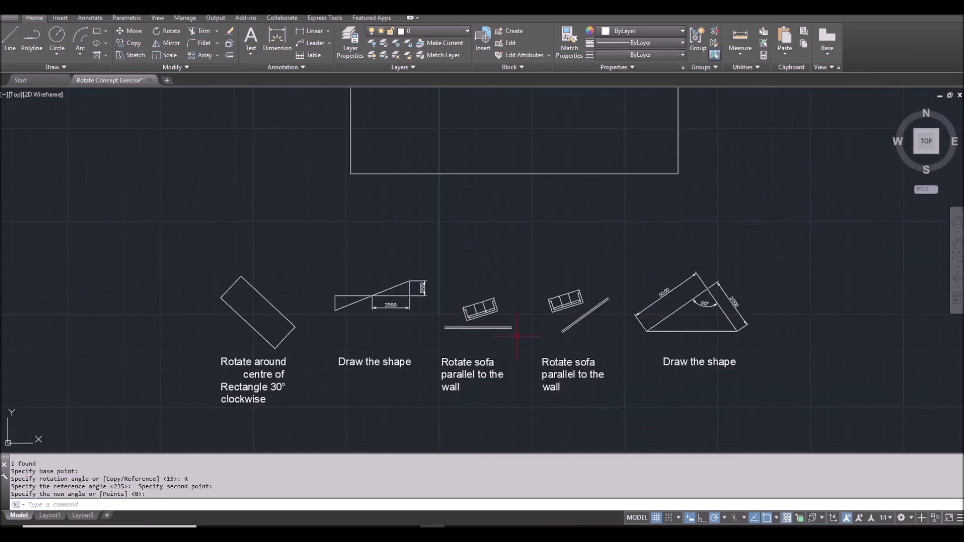
pyautogui.scroll(2, 516, 345)
pyautogui.moveTo(516, 344)
pyautogui.mouseDown(button='middle')
pyautogui.moveTo(516, 307)
pyautogui.moveTo(520, 314)
pyautogui.mouseUp(button='middle')
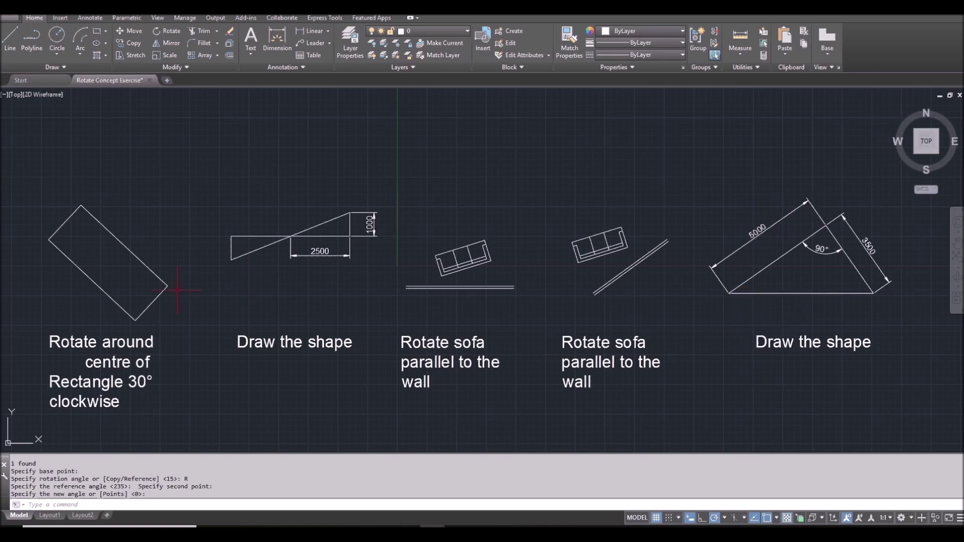
pyautogui.moveTo(126, 289)
pyautogui.mouseDown(button='middle')
pyautogui.moveTo(515, 300)
pyautogui.moveTo(498, 241)
pyautogui.mouseUp(button='middle')
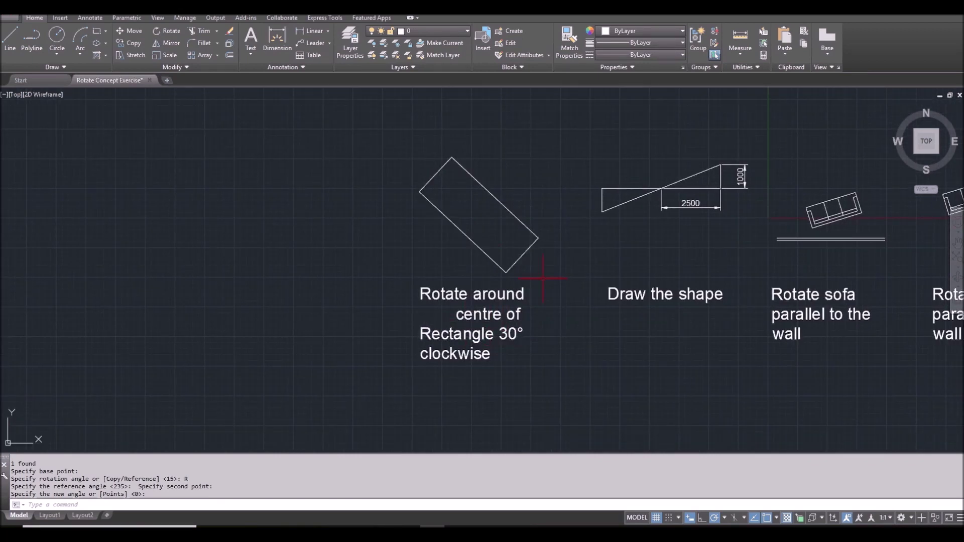
pyautogui.click(522, 256)
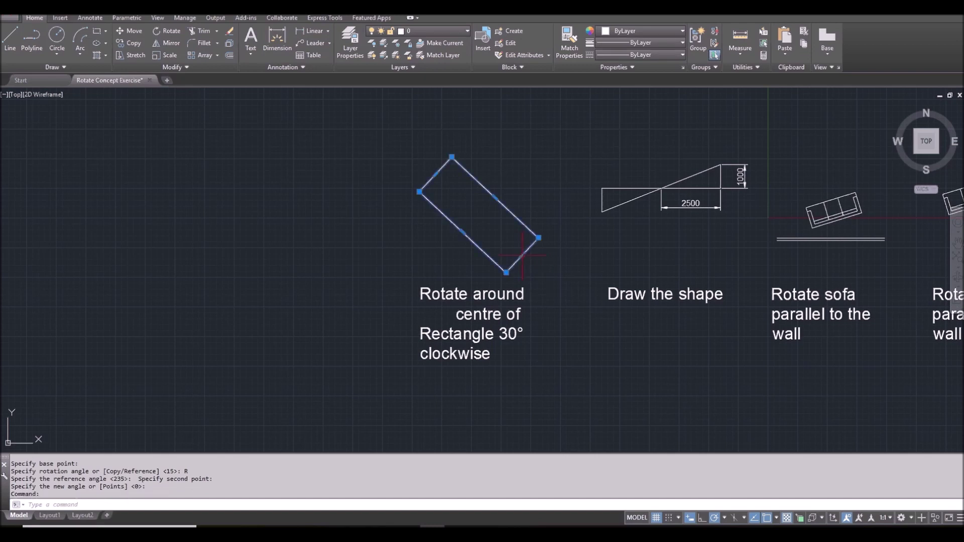
pyautogui.write('RO')
pyautogui.press('Return')
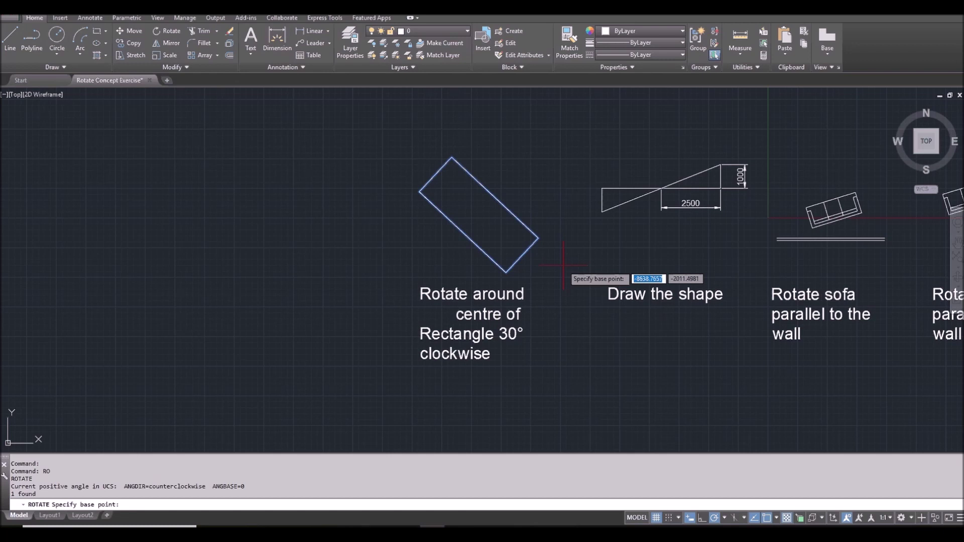
pyautogui.keyDown('shift'); pyautogui.rightClick(617, 256); pyautogui.keyUp('shift')
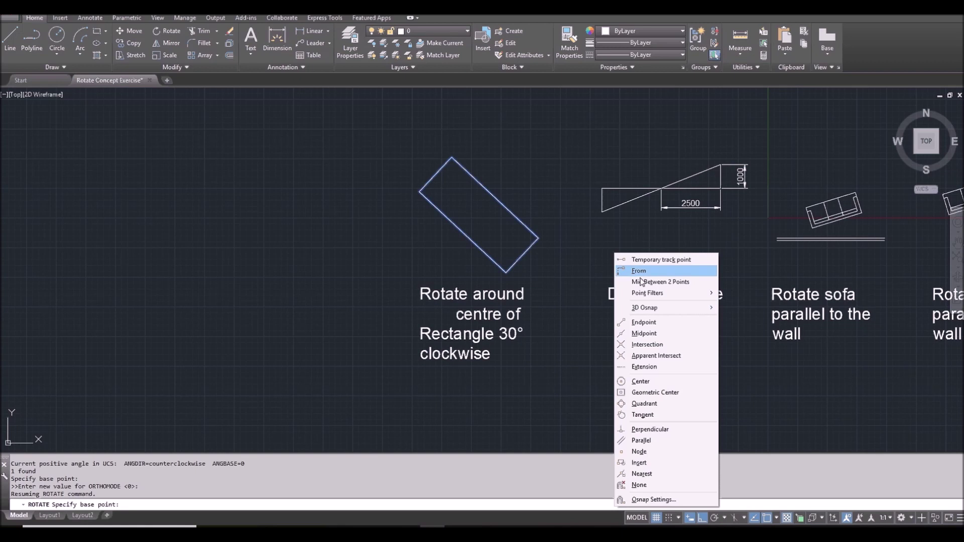
pyautogui.click(691, 395)
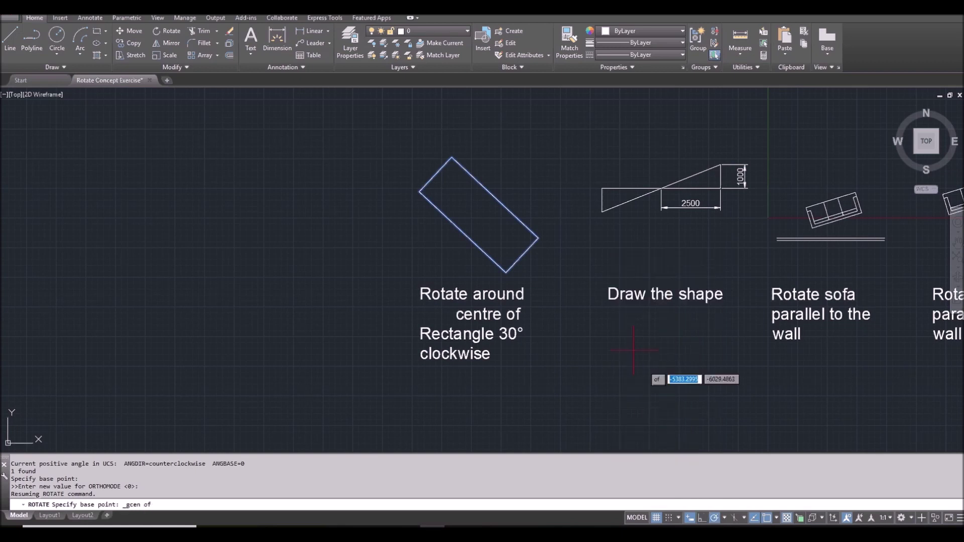
pyautogui.click(531, 231)
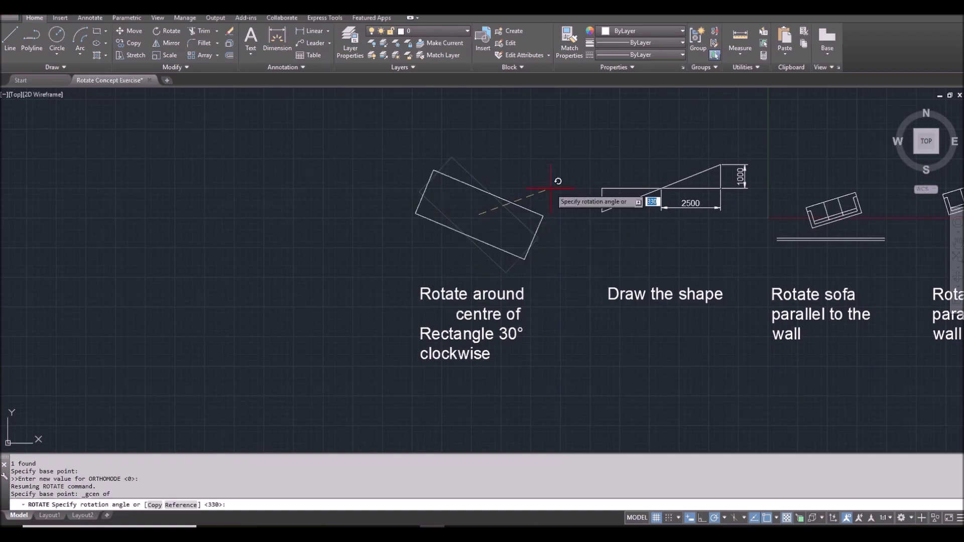
pyautogui.write('-30')
pyautogui.press('Return')
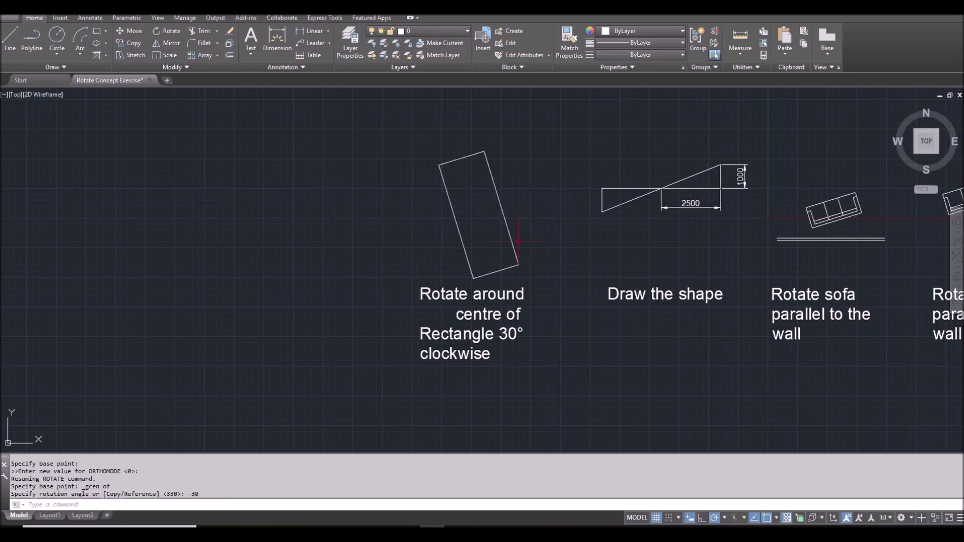
# Draw a closed right triangle below the first "Draw the shape" exercise, with a 2500 horizontal base and a 1000 vertical side rising from its right end.
pyautogui.moveTo(602, 256)
pyautogui.mouseDown(button='middle')
pyautogui.moveTo(593, 270)
pyautogui.moveTo(439, 260)
pyautogui.mouseUp(button='middle')
pyautogui.moveTo(523, 251); pyautogui.dragTo(456, 258, button='middle')
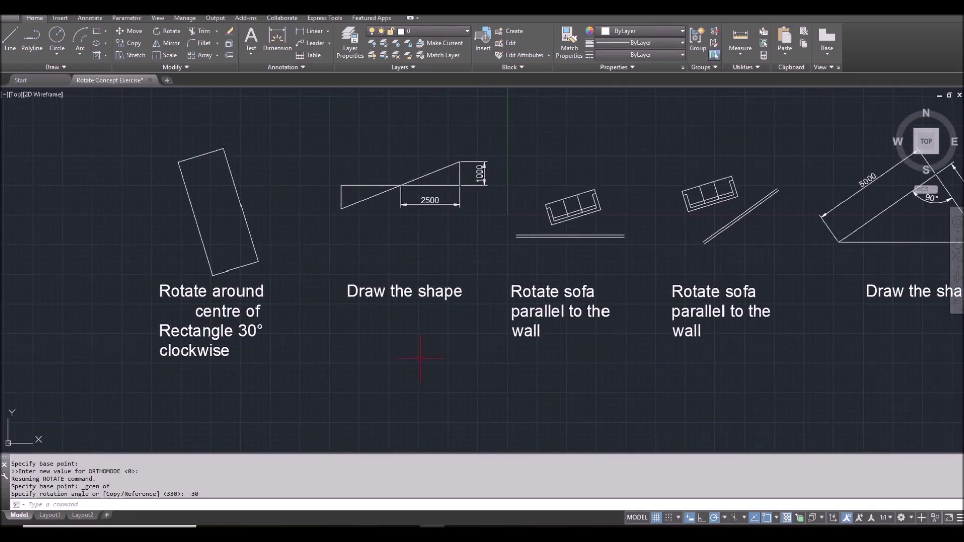
pyautogui.click(10, 38)
pyautogui.click(385, 389)
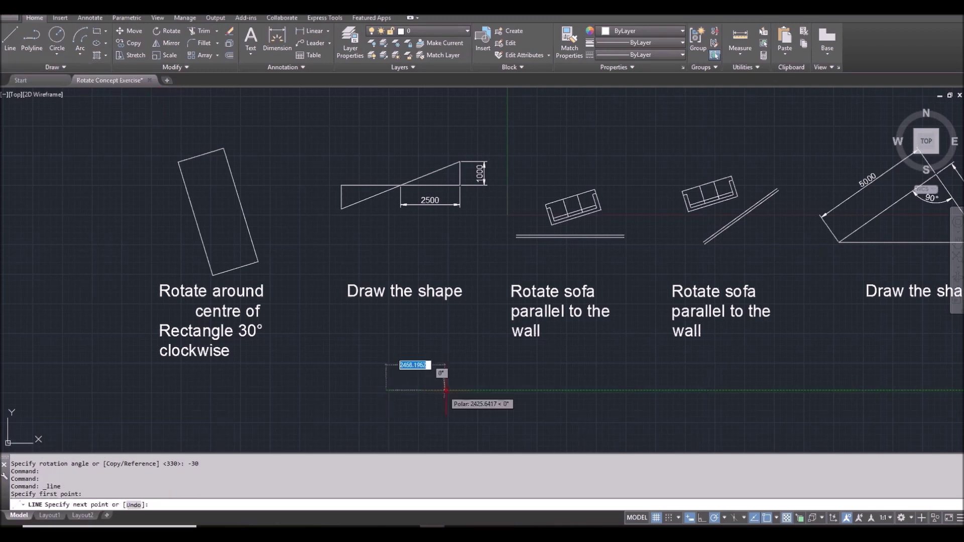
pyautogui.write('2500')
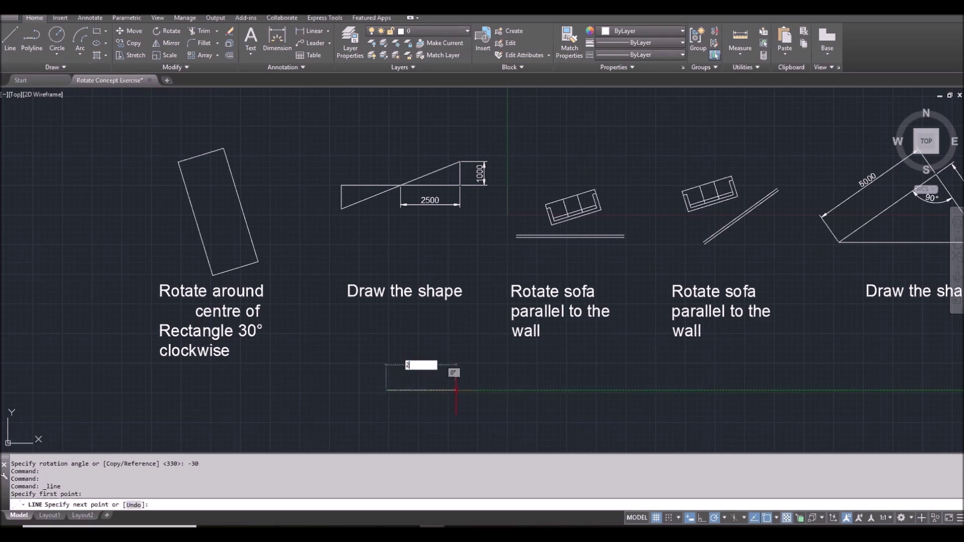
pyautogui.press('Return')
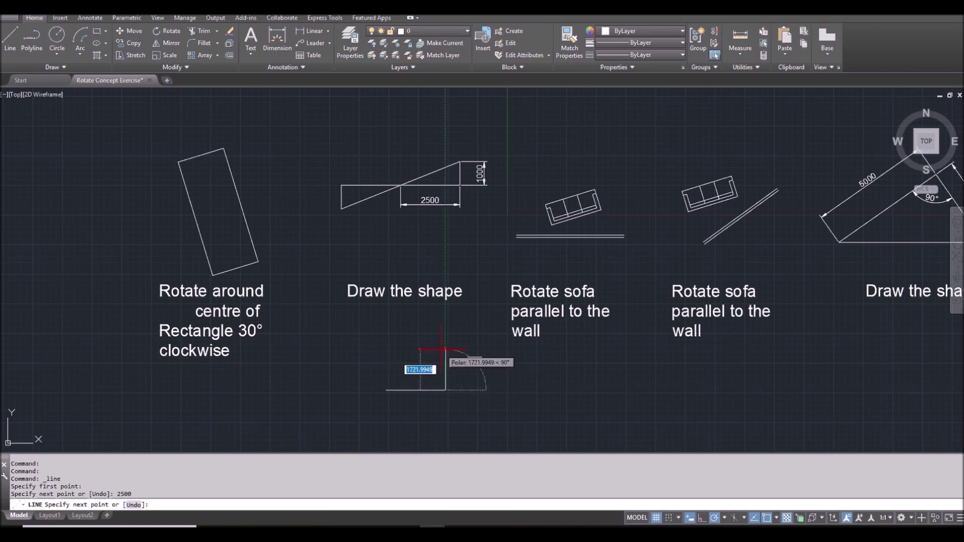
pyautogui.write('1000')
pyautogui.press('Return')
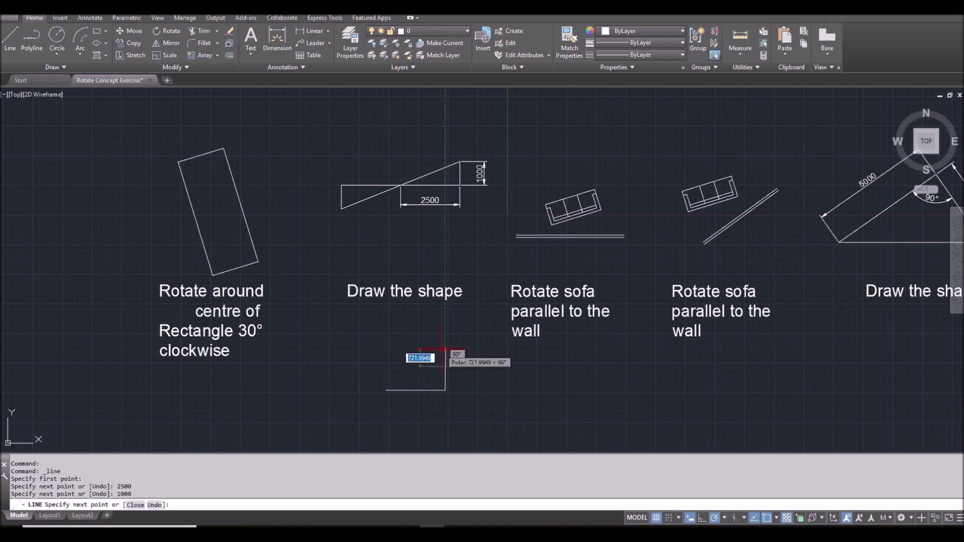
pyautogui.write('c')
pyautogui.press('Return')
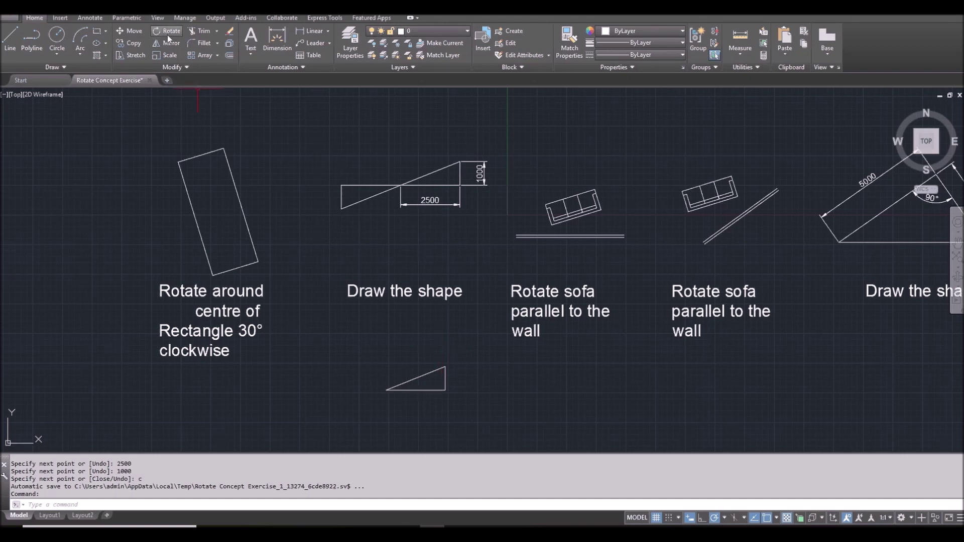
# Rotate a copy of the whole triangle 180 degrees about its sharp left corner, keeping the original.
pyautogui.click(478, 409)
pyautogui.click(412, 363)
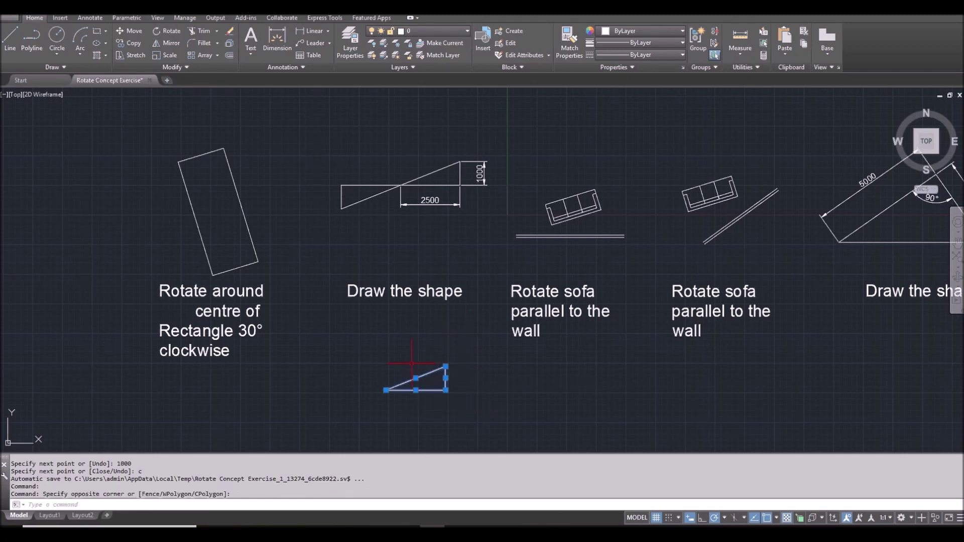
pyautogui.write('RO')
pyautogui.press('Return')
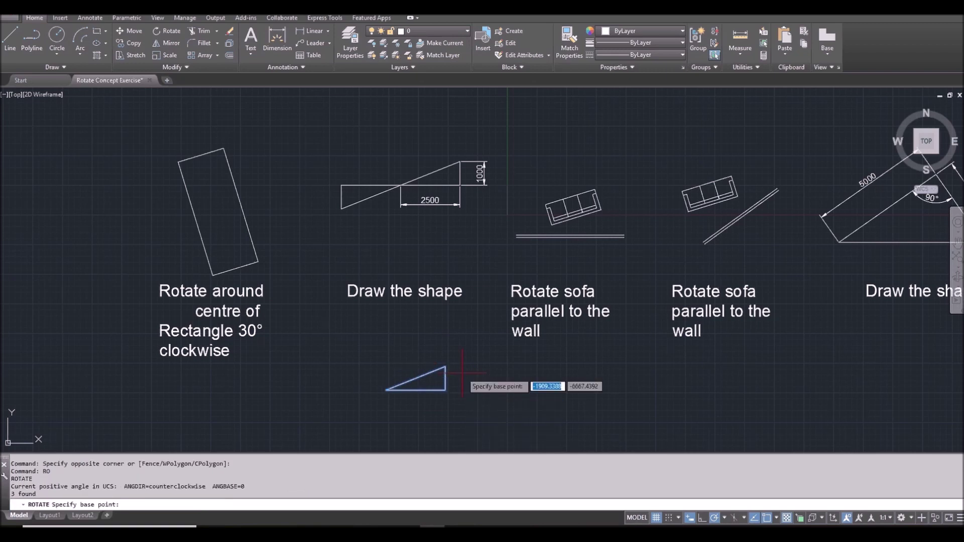
pyautogui.click(386, 390)
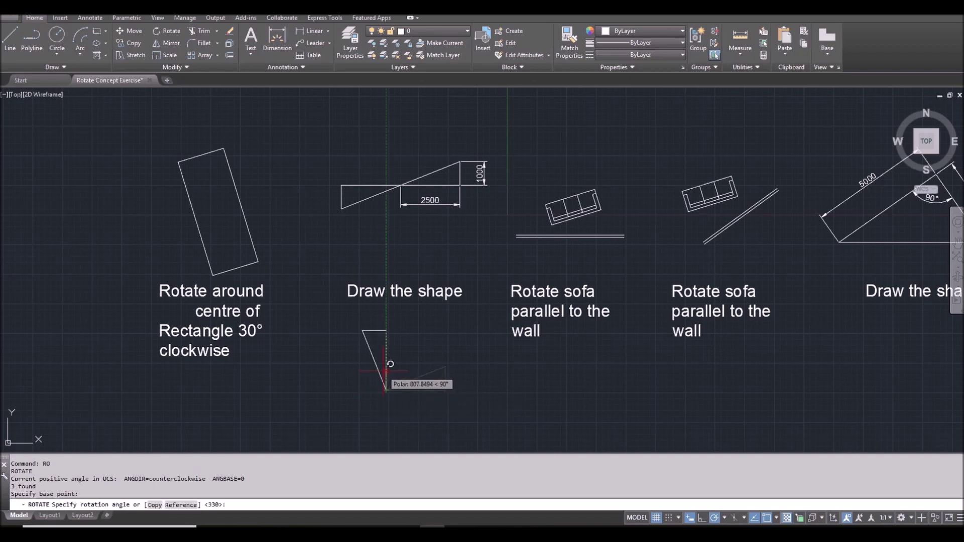
pyautogui.write('c')
pyautogui.press('Return')
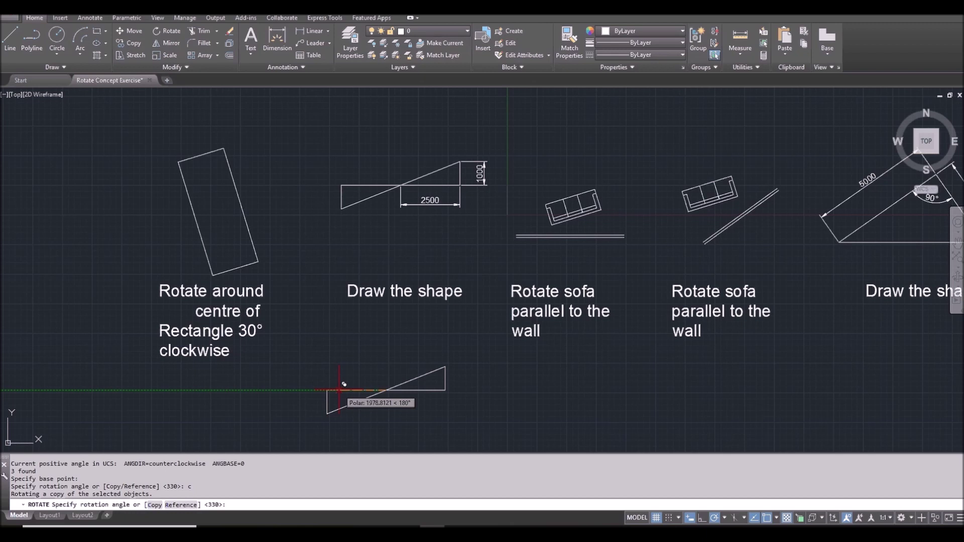
pyautogui.press('Escape')
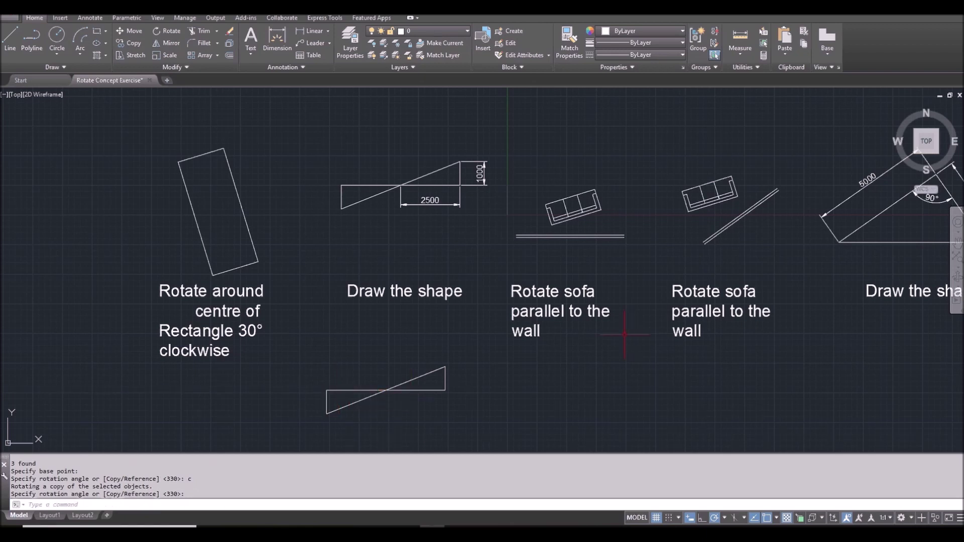
# Rotate the sofa above the horizontal wall by Reference about its lower-left corner, taking its edge facing the wall as reference and 0 as the new angle.
pyautogui.moveTo(629, 319); pyautogui.dragTo(513, 323, button='middle')
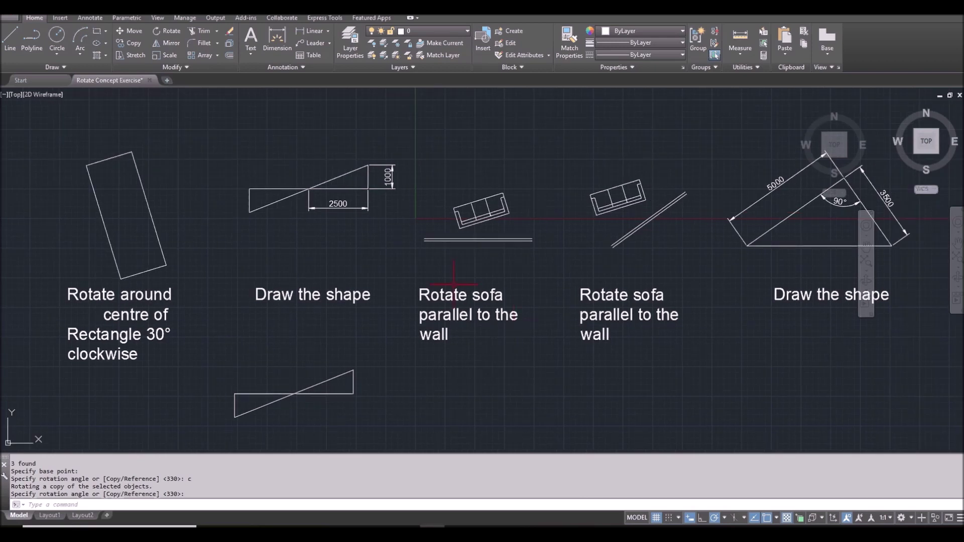
pyautogui.scroll(2, 501, 224)
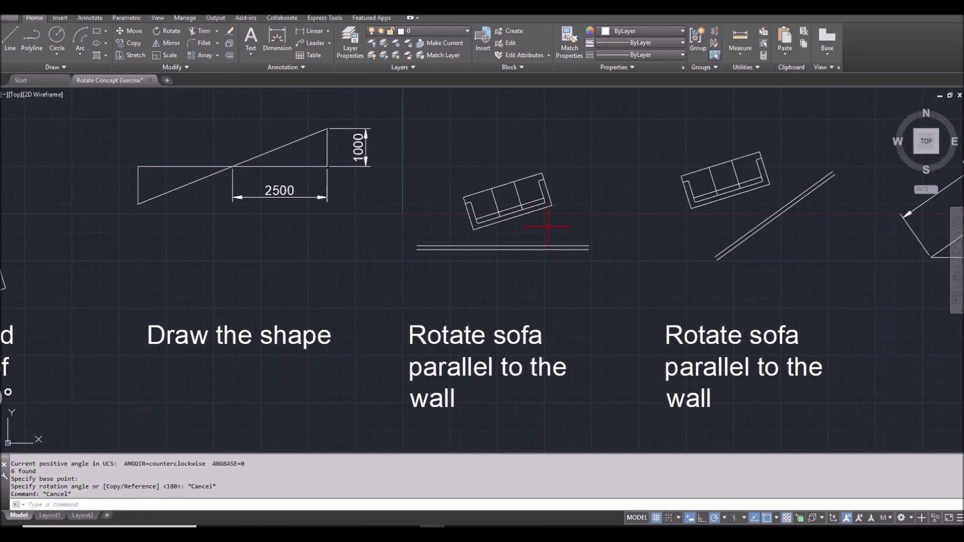
pyautogui.click(548, 226)
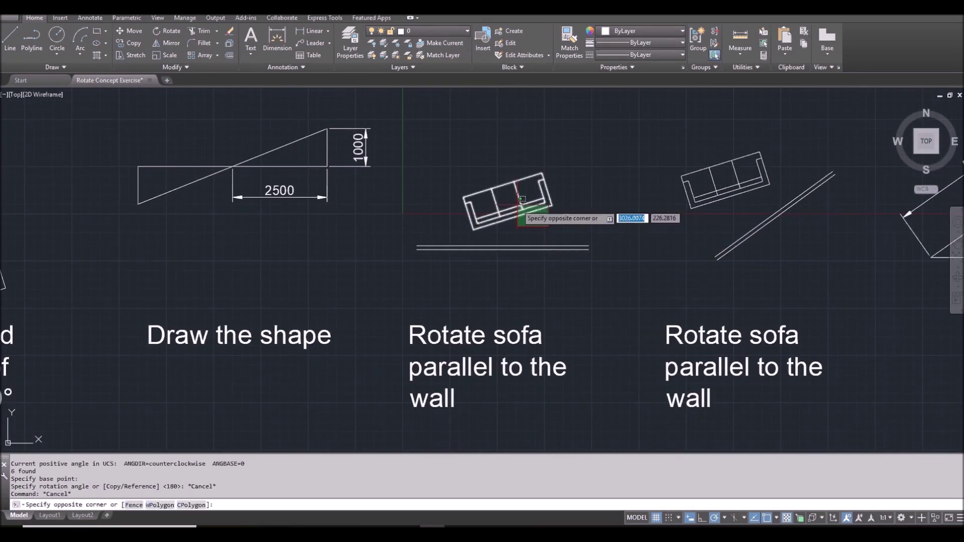
pyautogui.click(522, 198)
pyautogui.write('RO')
pyautogui.press('Return')
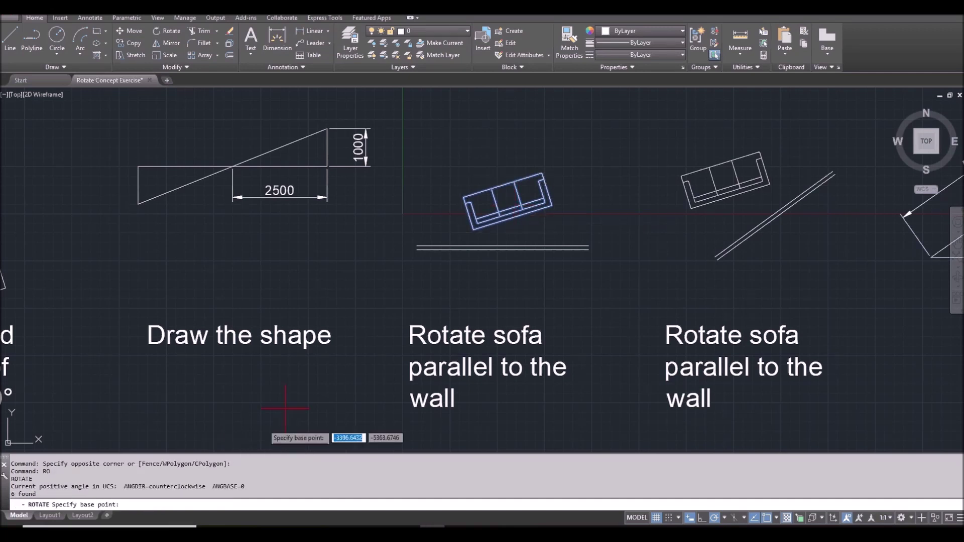
pyautogui.click(474, 230)
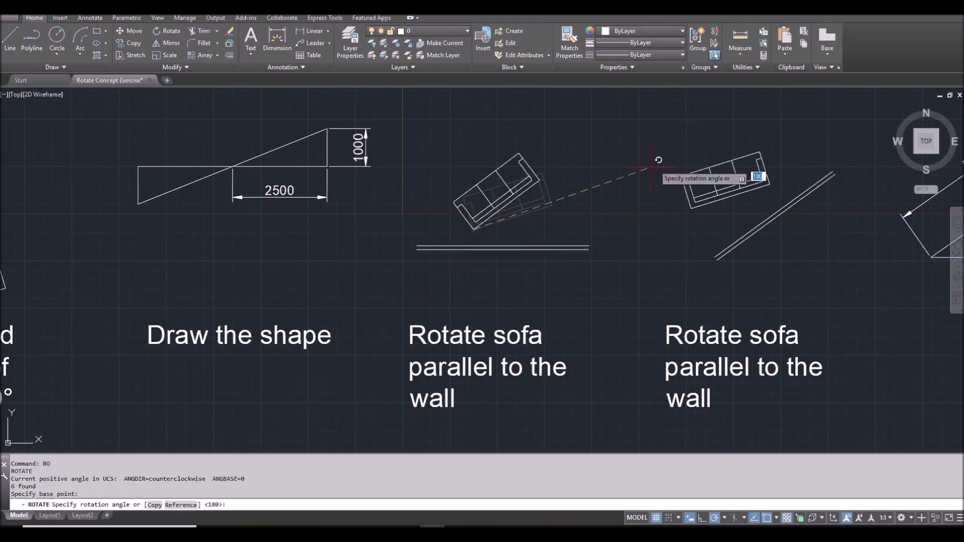
pyautogui.write('r')
pyautogui.press('Return')
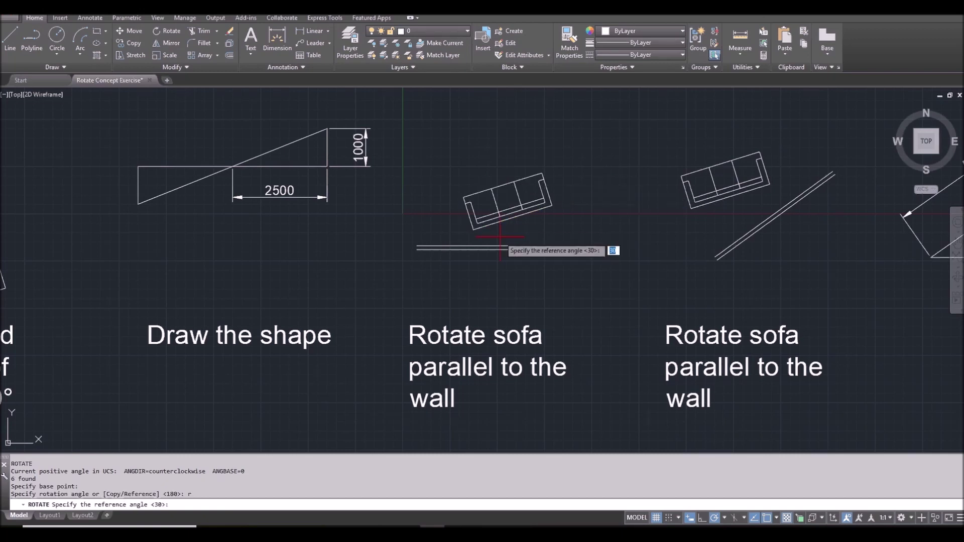
pyautogui.scroll(2, 518, 234)
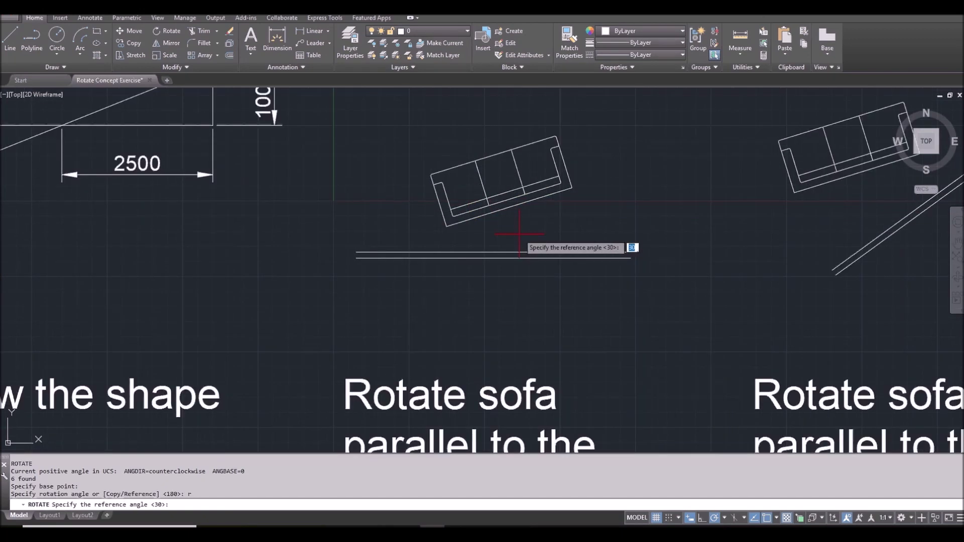
pyautogui.click(446, 227)
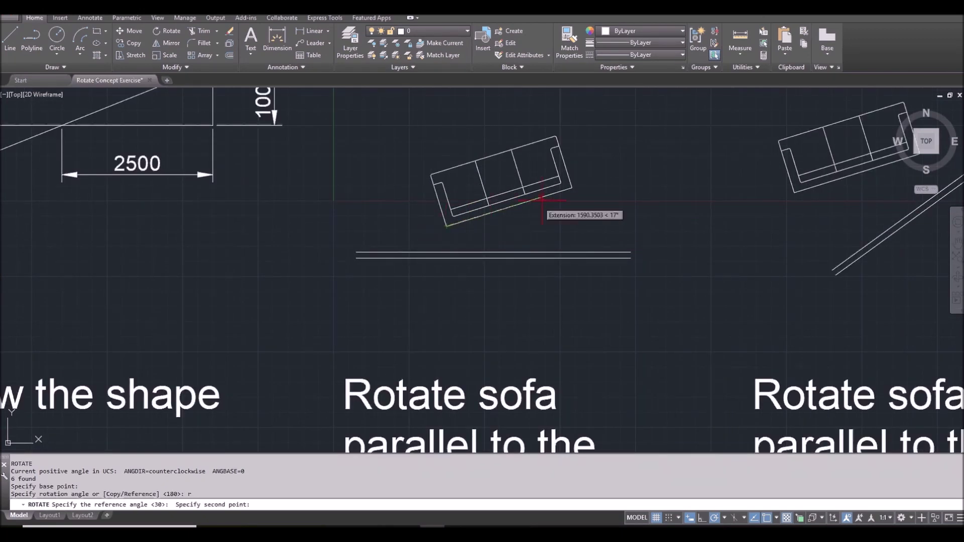
pyautogui.click(572, 188)
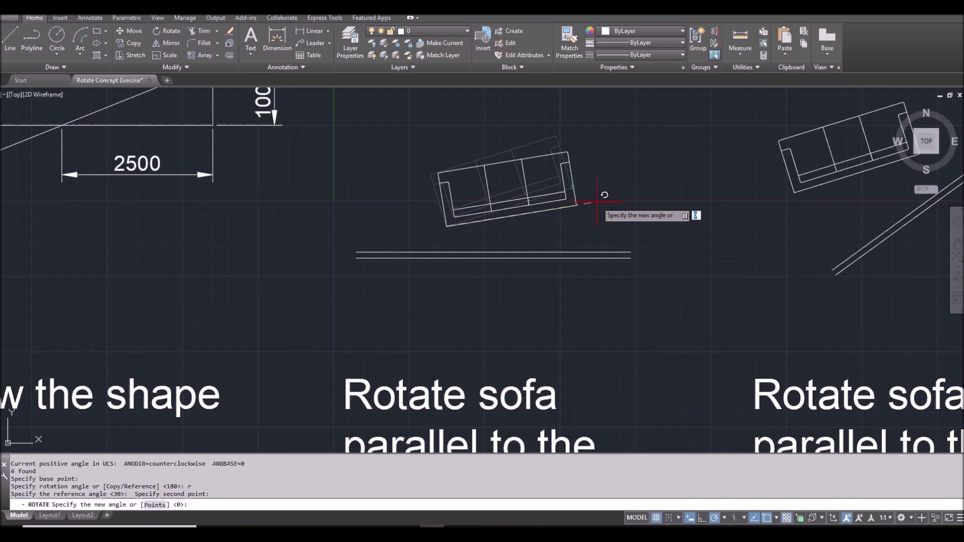
pyautogui.click(597, 202)
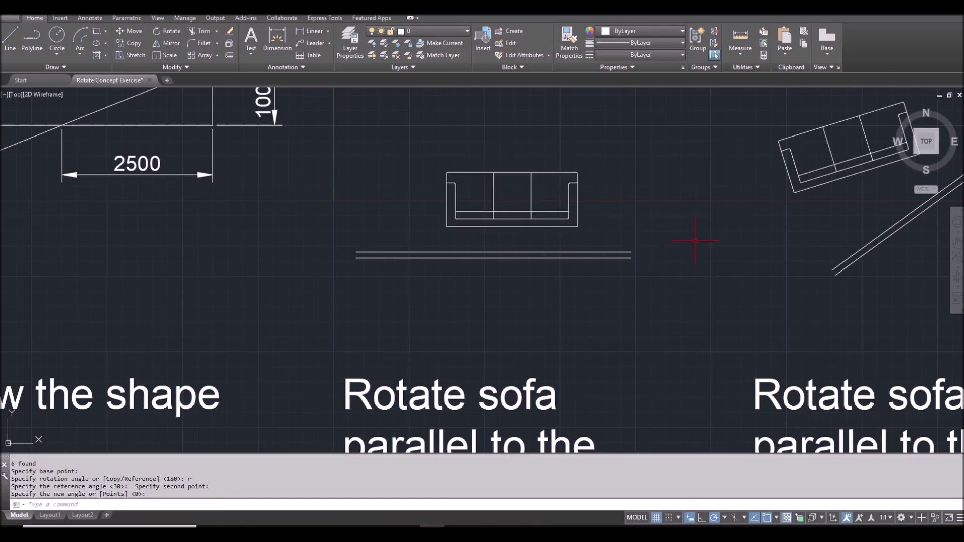
# Rotate the sofa beside the sloped wall by Reference about its lower-left corner, from its wall-facing edge to the angle given by the wall line's two endpoints.
pyautogui.scroll(-2, 801, 294)
pyautogui.moveTo(800, 294); pyautogui.dragTo(550, 268, button='middle')
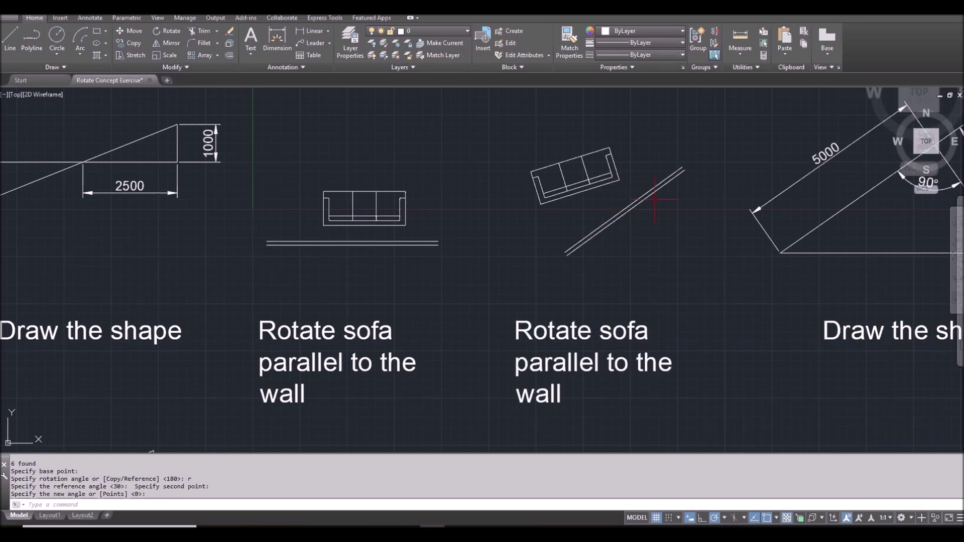
pyautogui.moveTo(660, 208); pyautogui.dragTo(671, 220, button='middle')
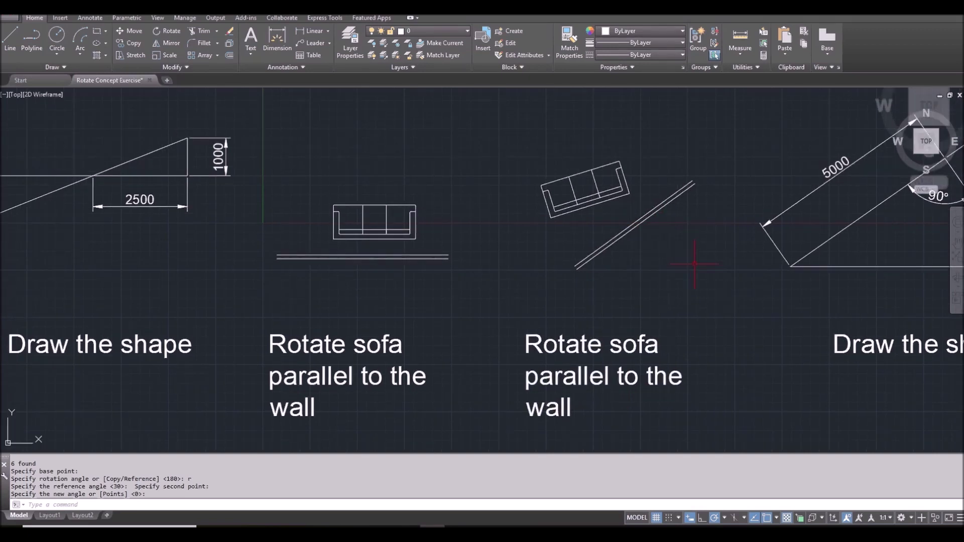
pyautogui.click(592, 203)
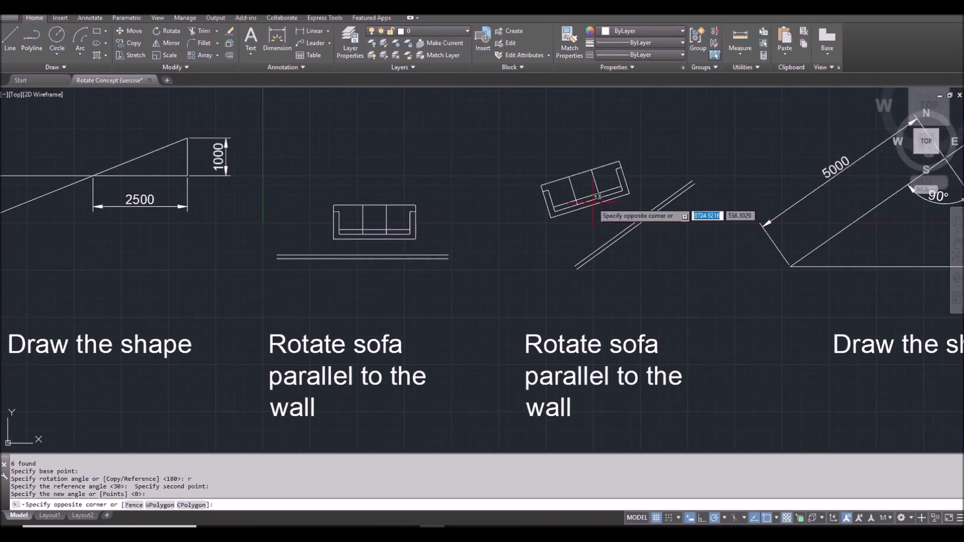
pyautogui.click(580, 205)
pyautogui.write('RO')
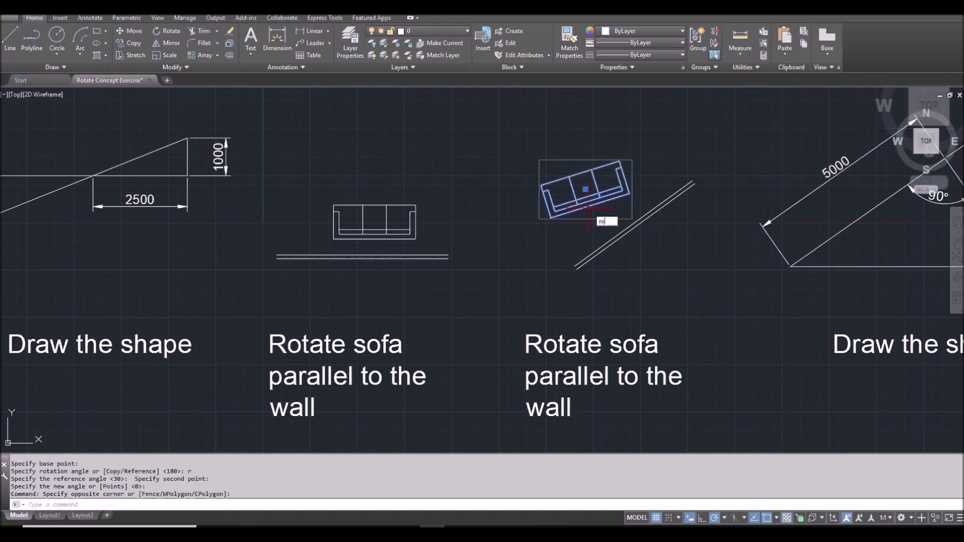
pyautogui.press('Return')
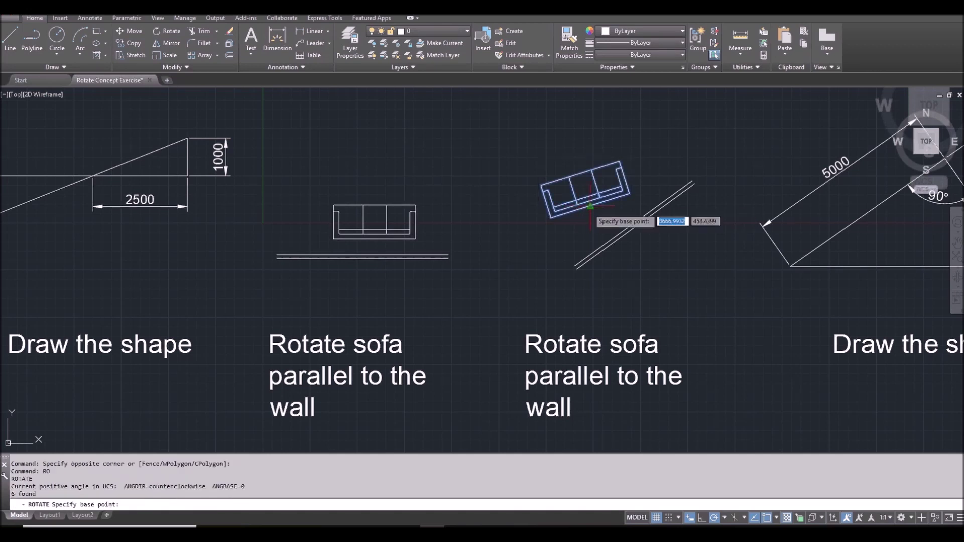
pyautogui.click(551, 217)
pyautogui.write('r')
pyautogui.press('Return')
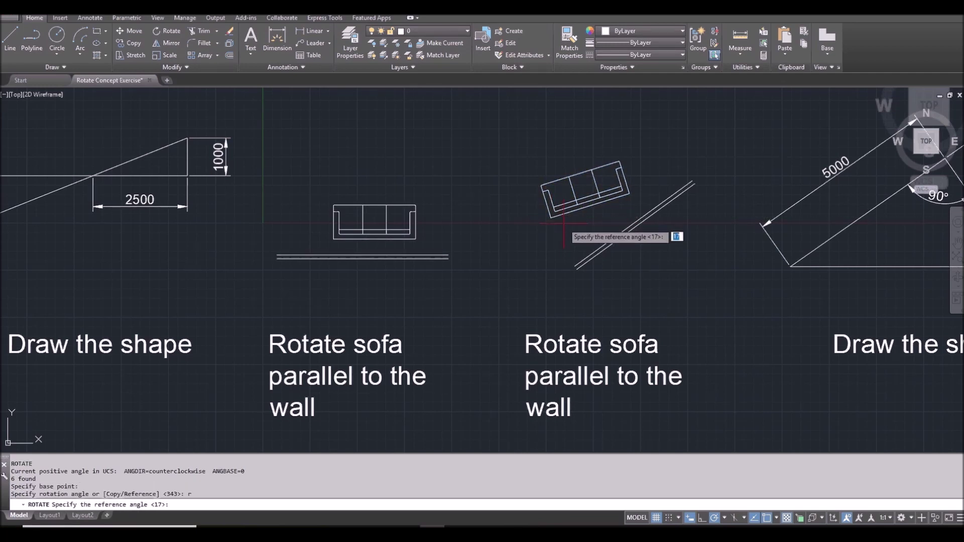
pyautogui.click(551, 217)
pyautogui.click(629, 193)
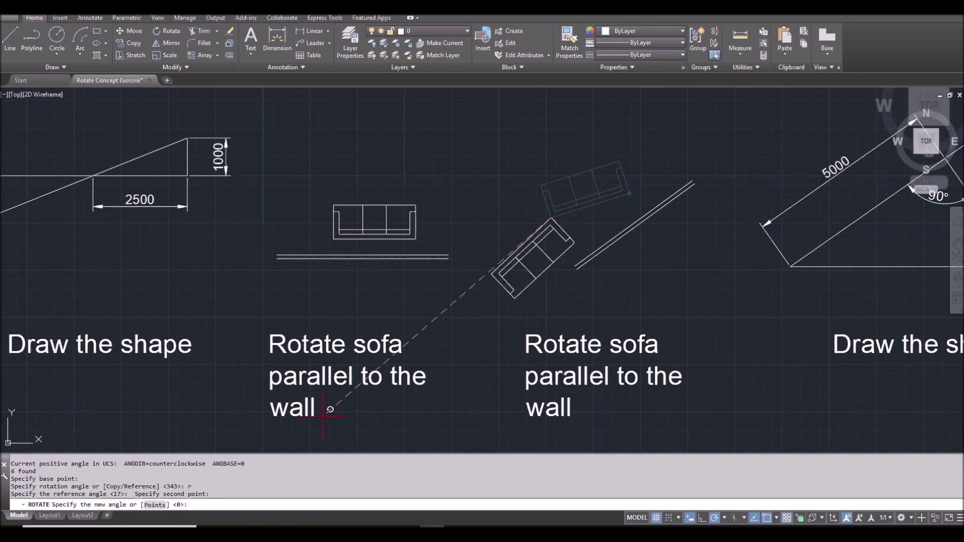
pyautogui.write('P')
pyautogui.press('Return')
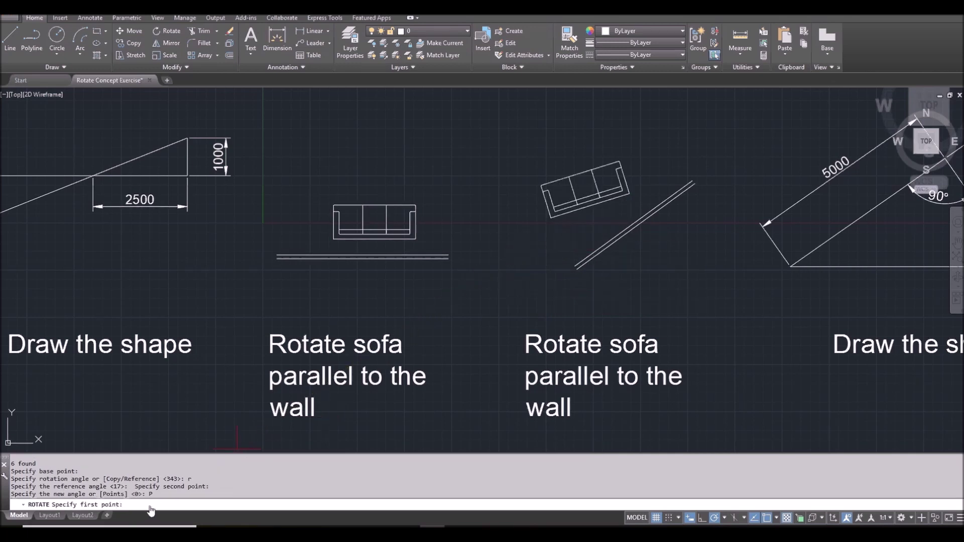
pyautogui.click(577, 268)
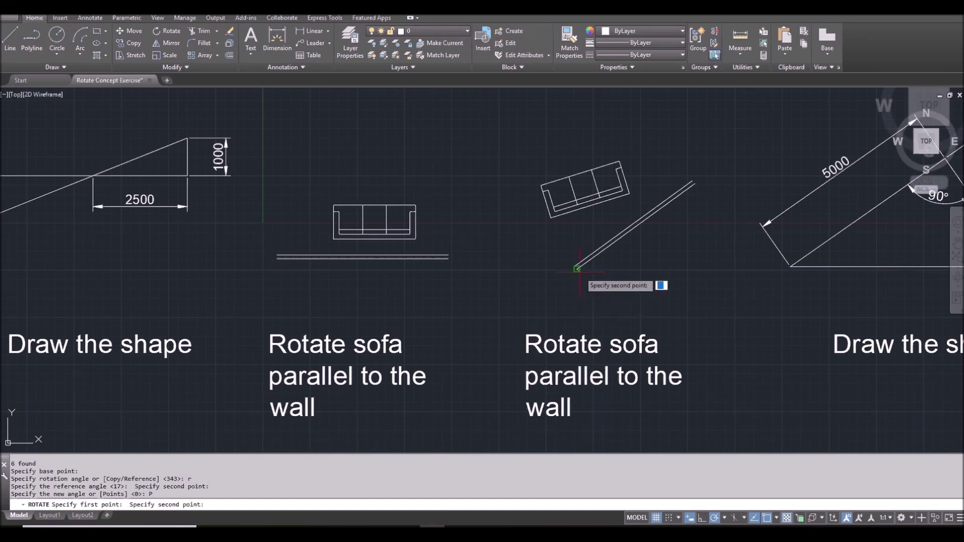
pyautogui.click(695, 184)
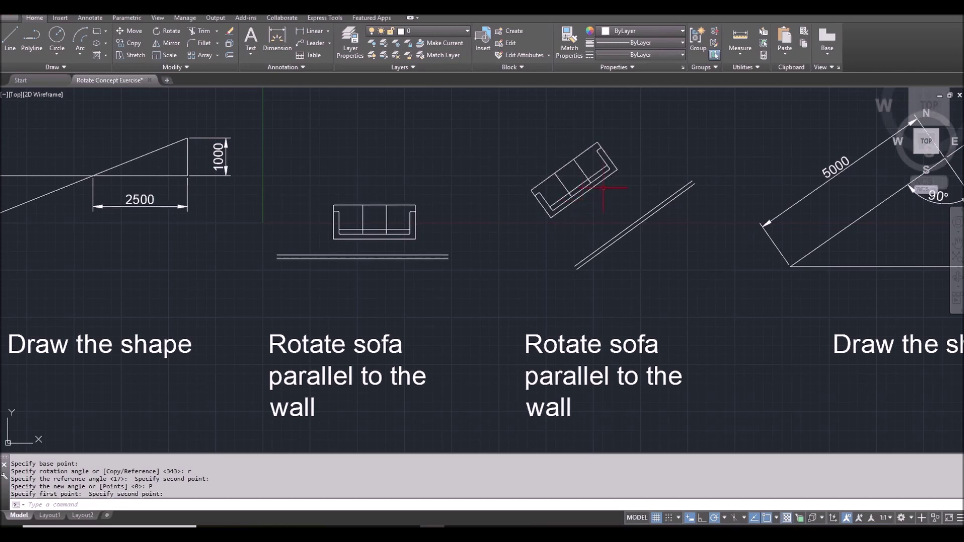
# Draw a closed right triangle beside the last "Draw the shape" exercise, with a 3500 horizontal base and a 5000 vertical side rising from its right end.
pyautogui.scroll(-2, 844, 180)
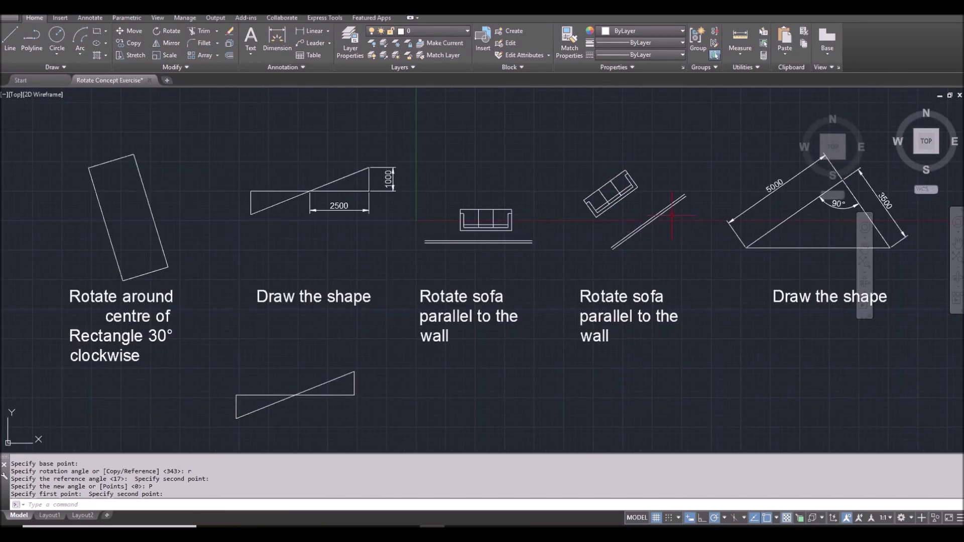
pyautogui.moveTo(750, 236); pyautogui.dragTo(533, 236, button='middle')
pyautogui.scroll(2, 580, 225)
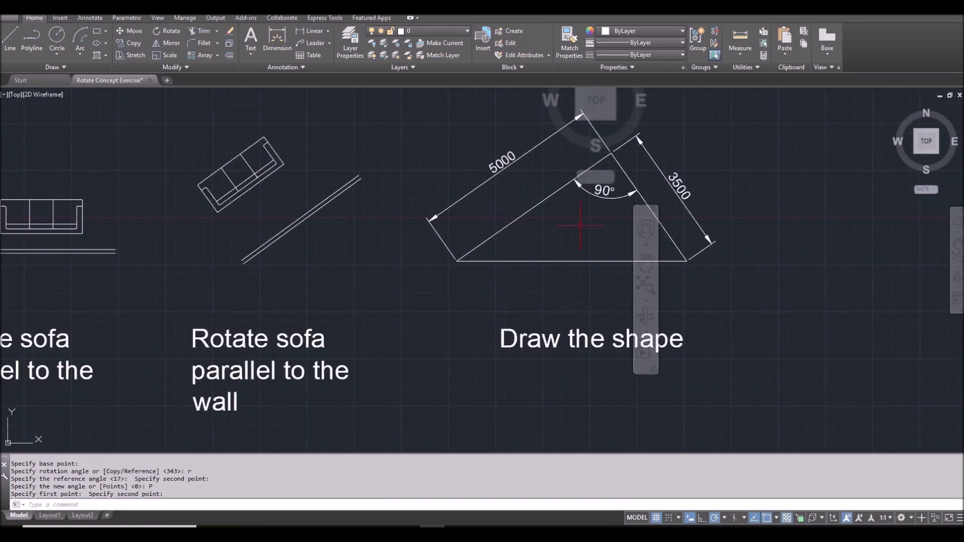
pyautogui.scroll(-2, 560, 230)
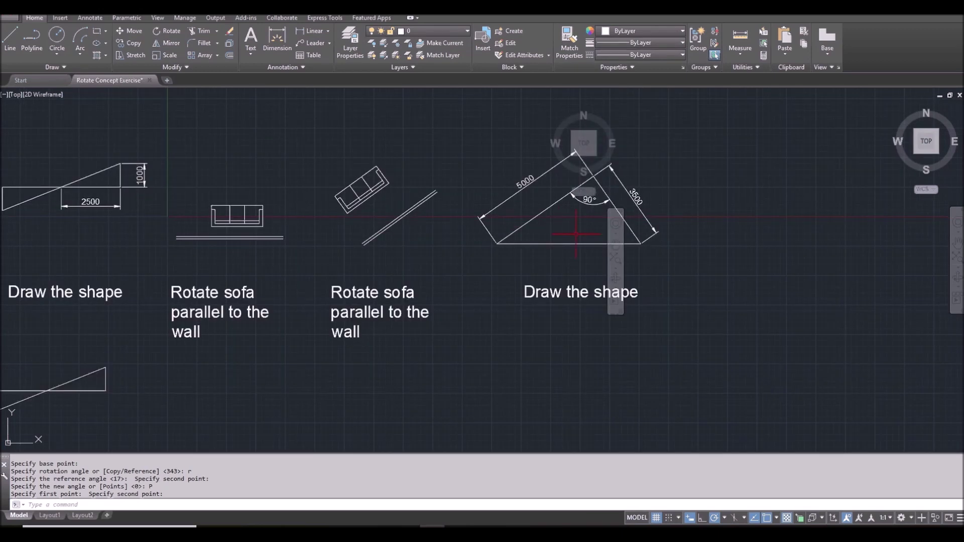
pyautogui.scroll(2, 579, 219)
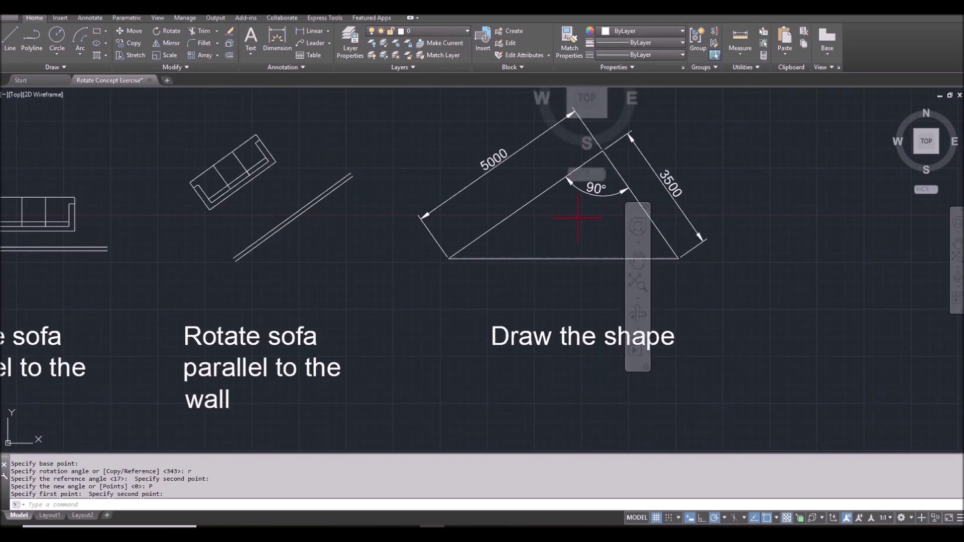
pyautogui.moveTo(582, 220); pyautogui.dragTo(575, 246, button='middle')
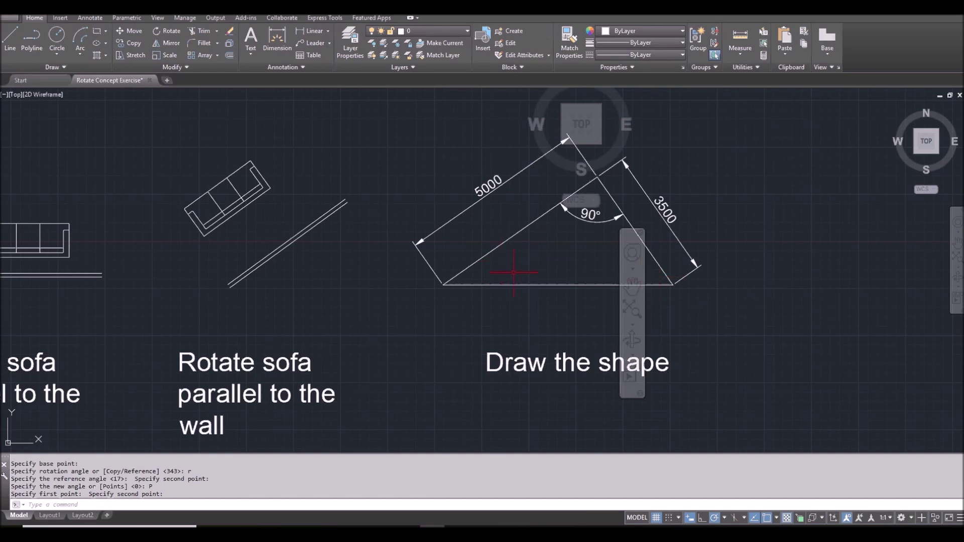
pyautogui.scroll(-2, 545, 260)
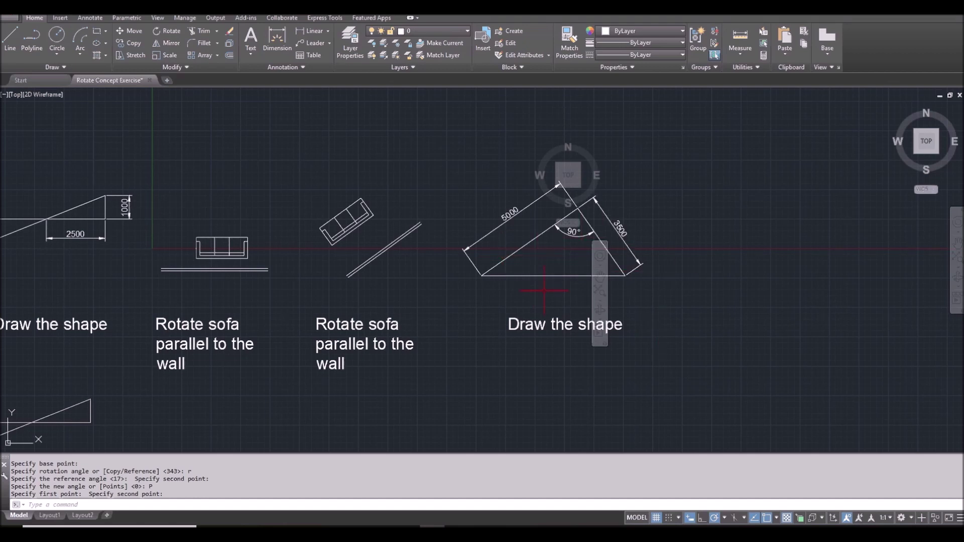
pyautogui.write('l')
pyautogui.press('Return')
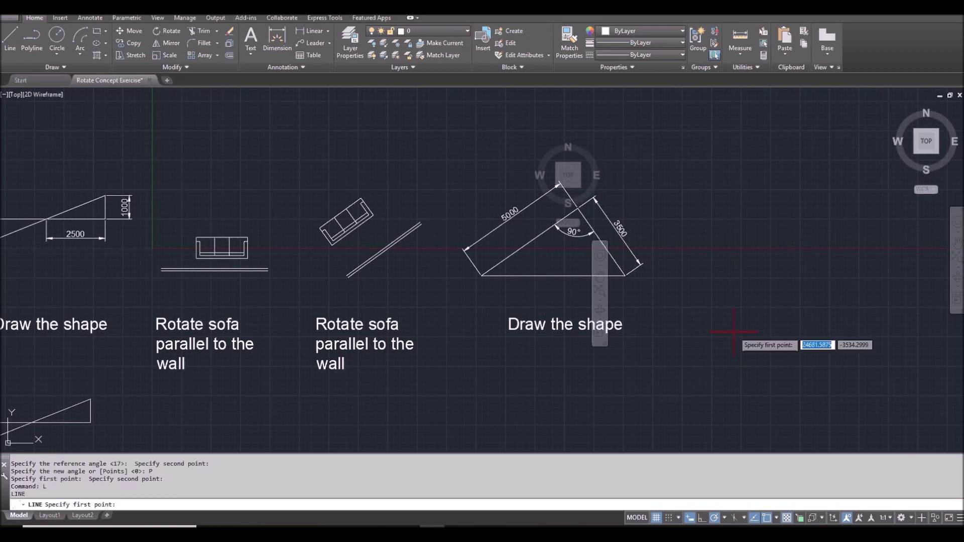
pyautogui.click(686, 310)
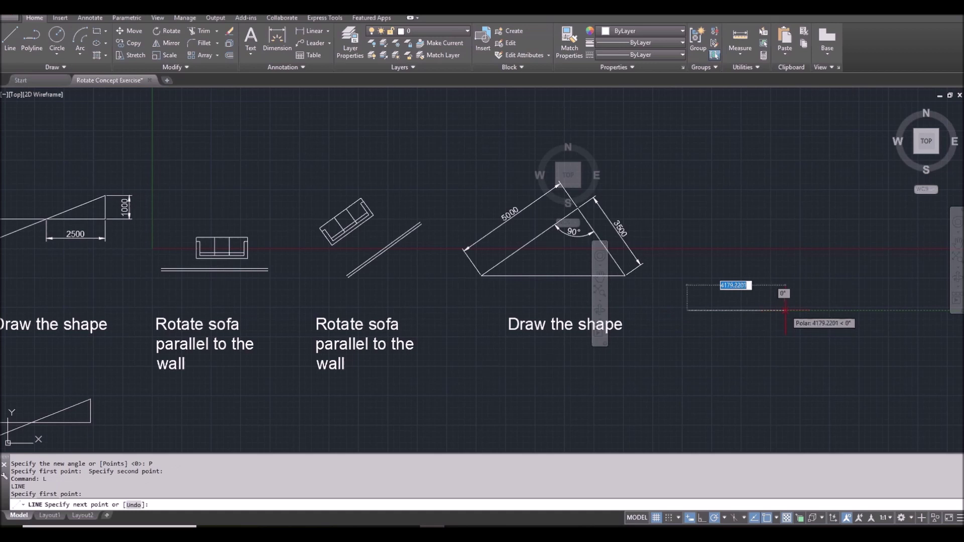
pyautogui.write('3500')
pyautogui.press('Return')
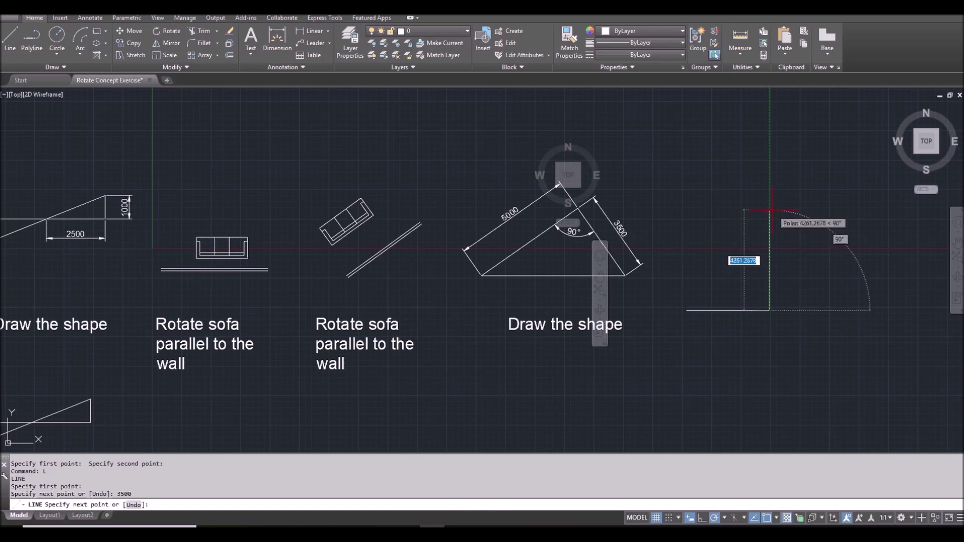
pyautogui.write('5000')
pyautogui.press('Return')
pyautogui.write('c')
pyautogui.press('Return')
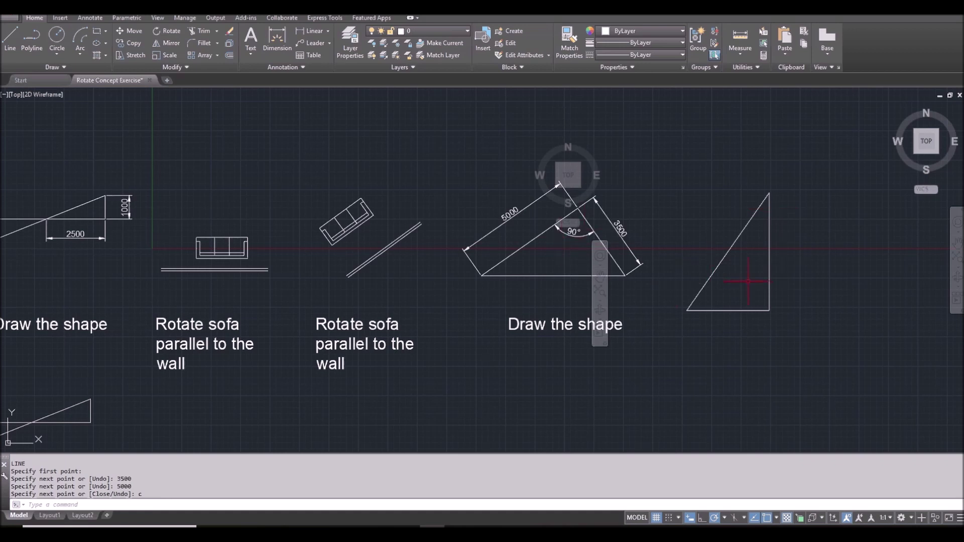
# Rotate the new triangle by Reference about its hypotenuse's midpoint, referencing the hypotenuse from upper to lower-left corner and pointing the new angle horizontally right.
pyautogui.click(803, 344)
pyautogui.click(716, 237)
pyautogui.write('ro')
pyautogui.press('Return')
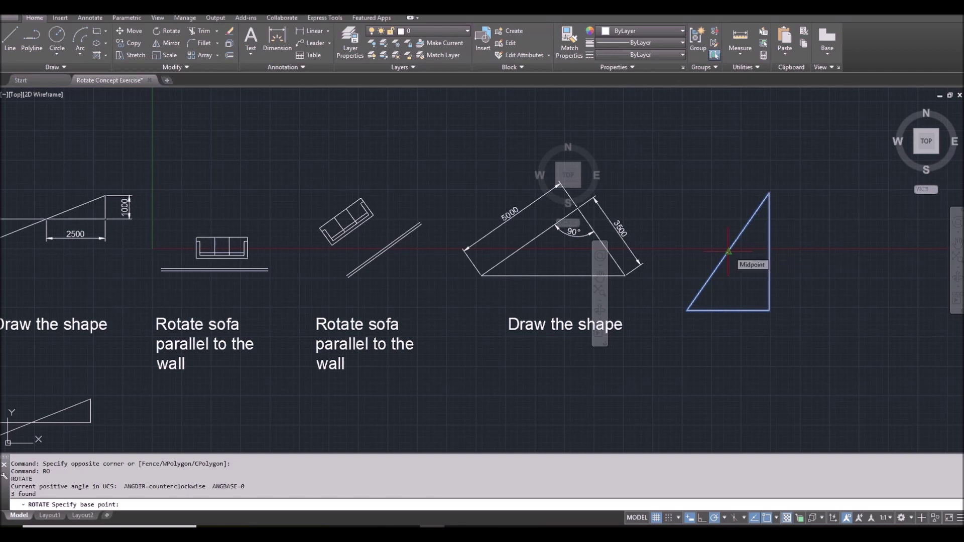
pyautogui.click(729, 251)
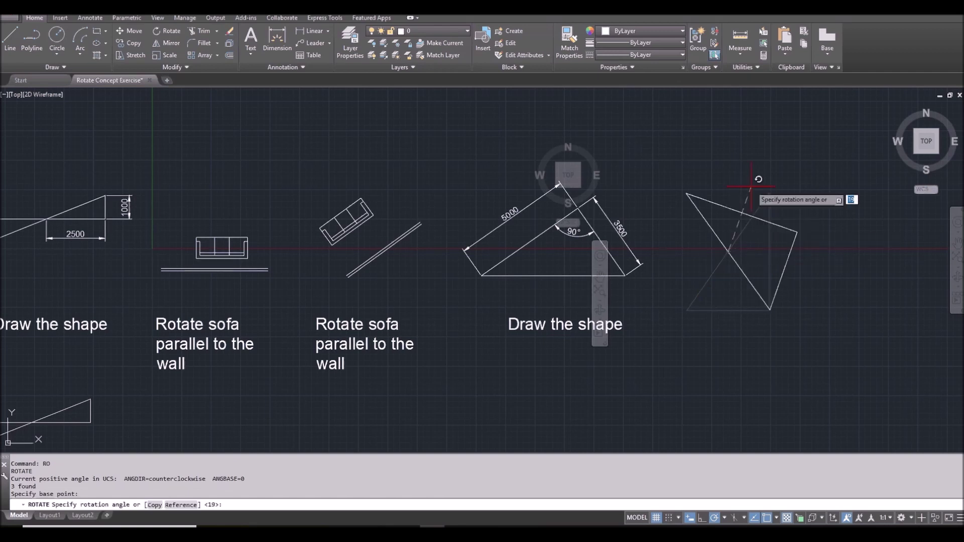
pyautogui.write('r')
pyautogui.press('Return')
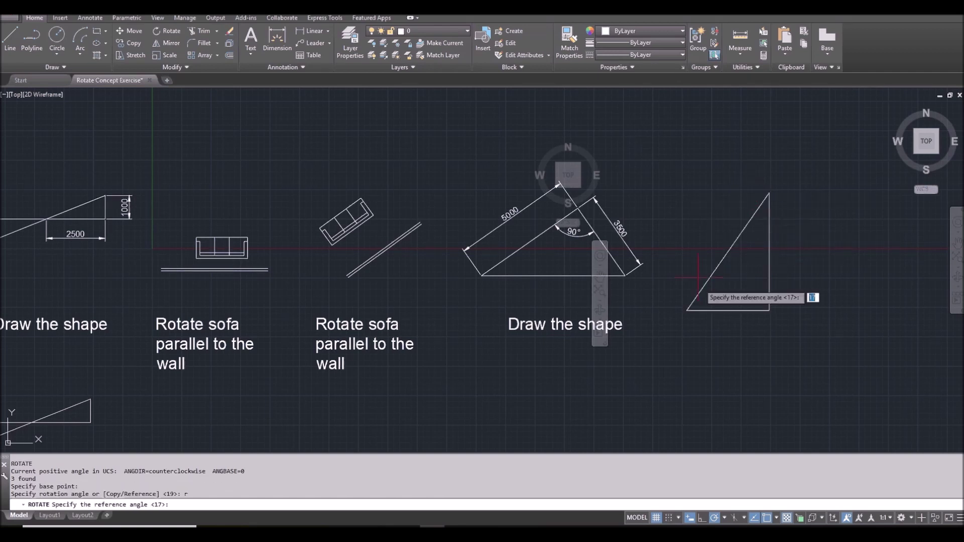
pyautogui.click(769, 194)
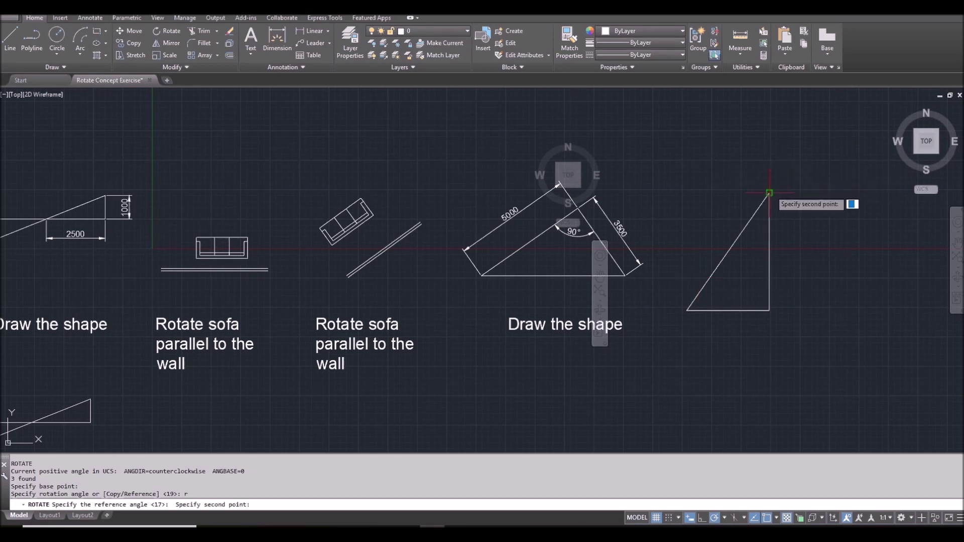
pyautogui.click(686, 310)
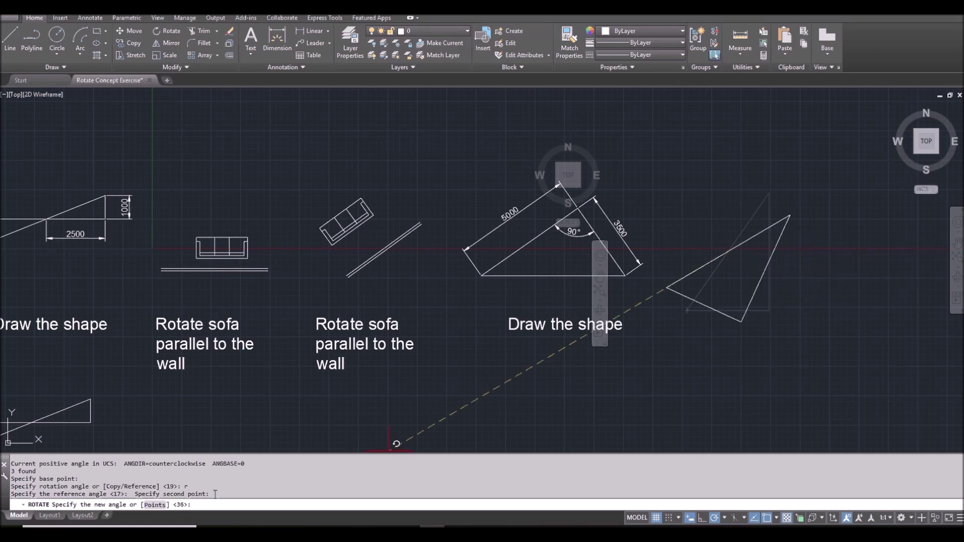
pyautogui.click(835, 251)
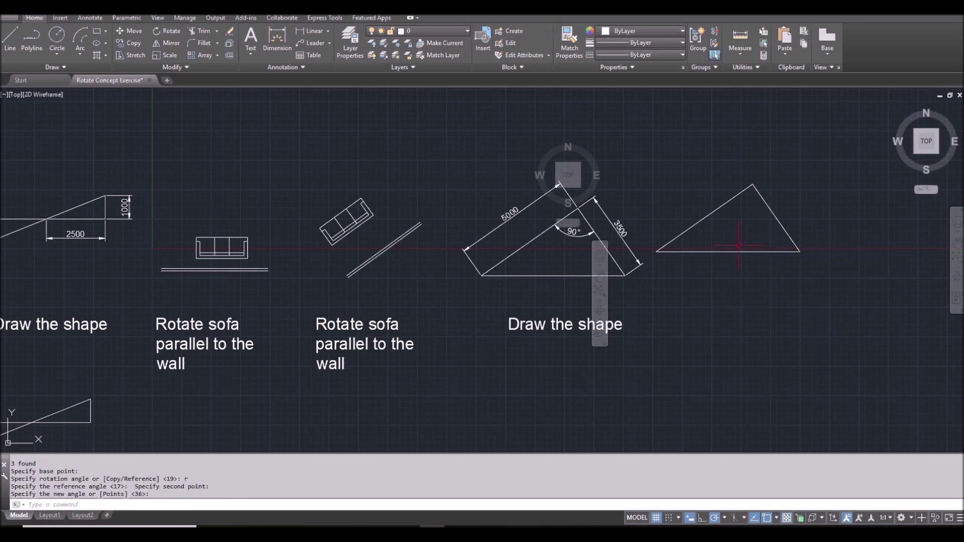